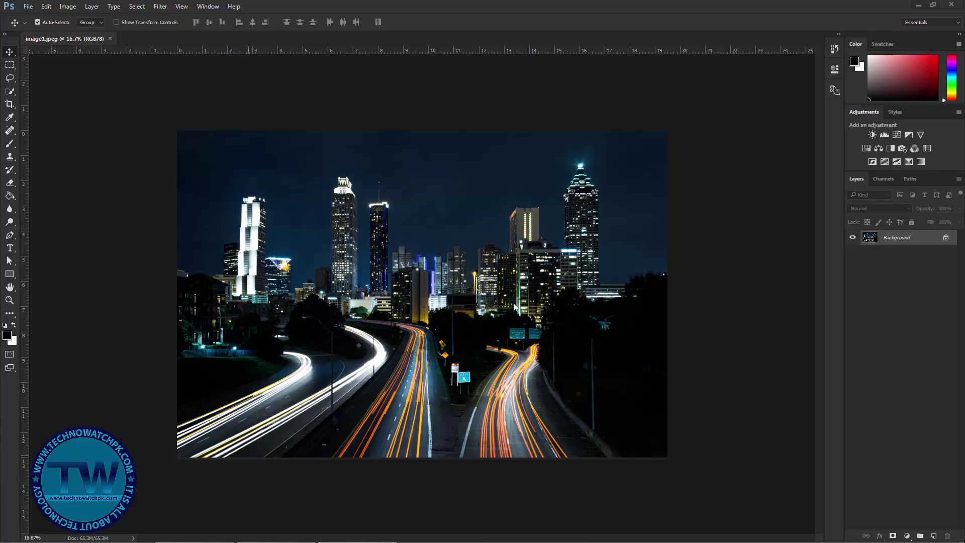
Convert the city photo to Grayscale mode, discarding its colour information, and undo the conversion.
{"action": "left_click", "coordinate": [69, 7]}
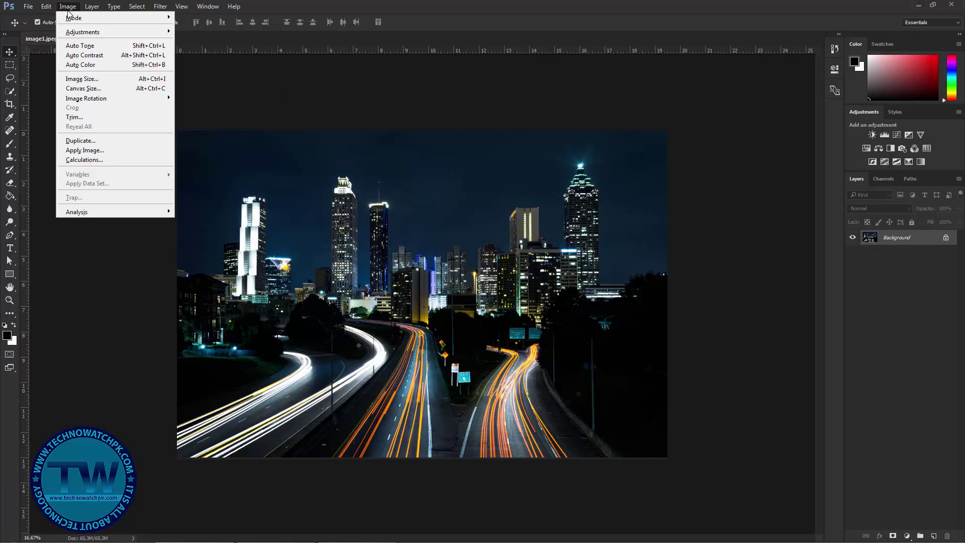
{"action": "mouse_move", "coordinate": [73, 20]}
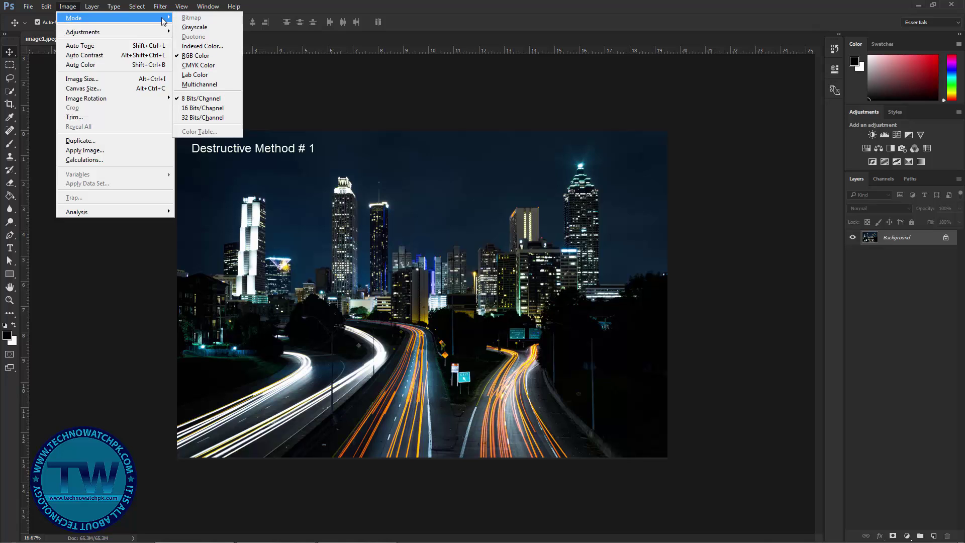
{"action": "left_click", "coordinate": [203, 29]}
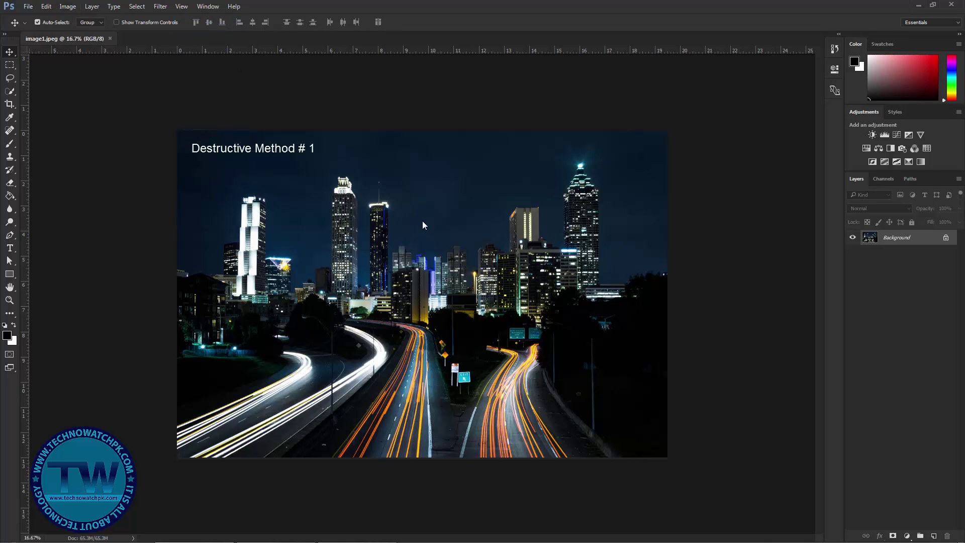
{"action": "left_click", "coordinate": [462, 215]}
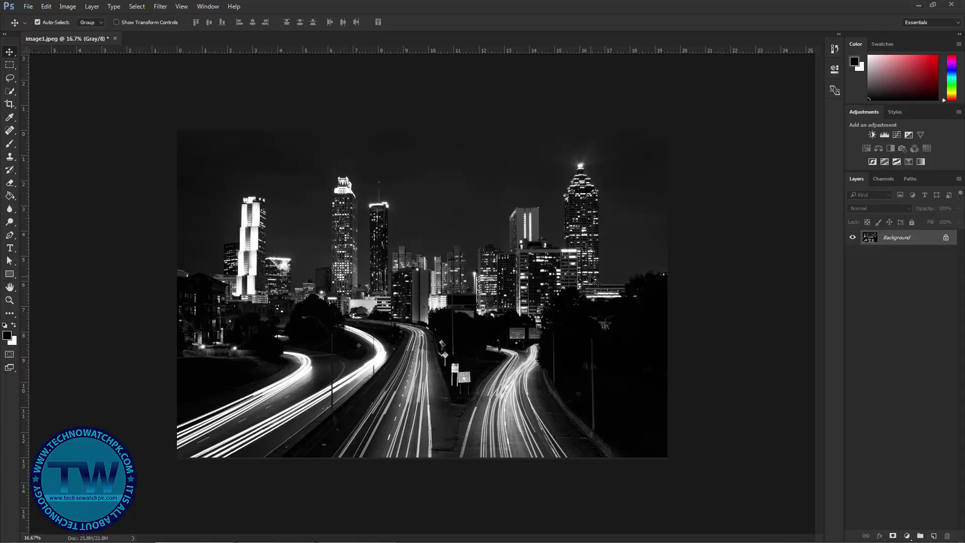
{"action": "key", "text": "ctrl+z"}
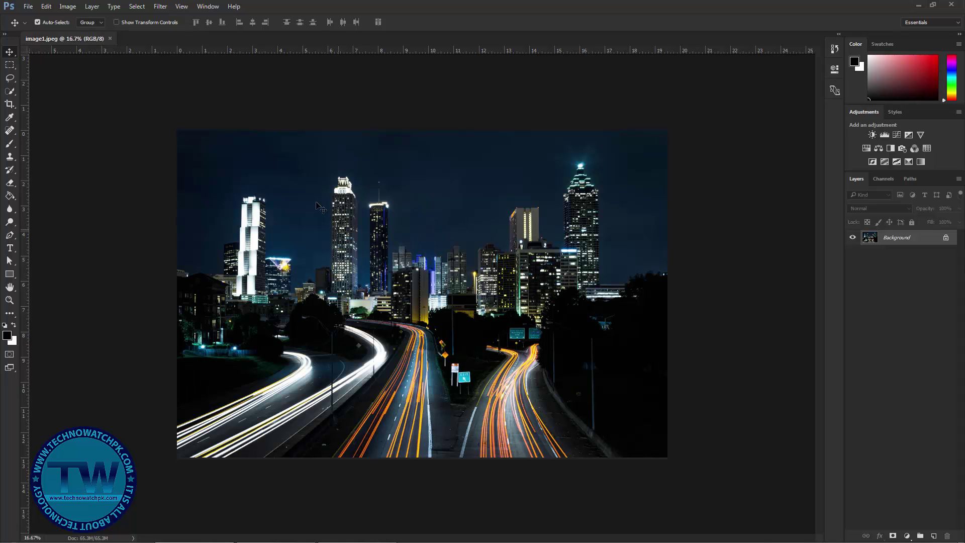
Apply a destructive Hue/Saturation adjustment to the photo with Saturation at -100, and undo it.
{"action": "left_click", "coordinate": [68, 7]}
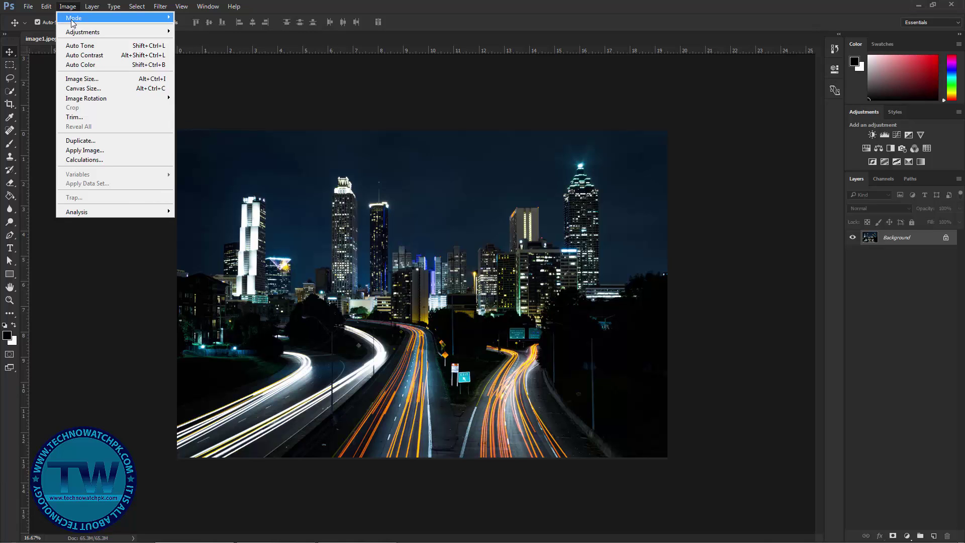
{"action": "mouse_move", "coordinate": [79, 33]}
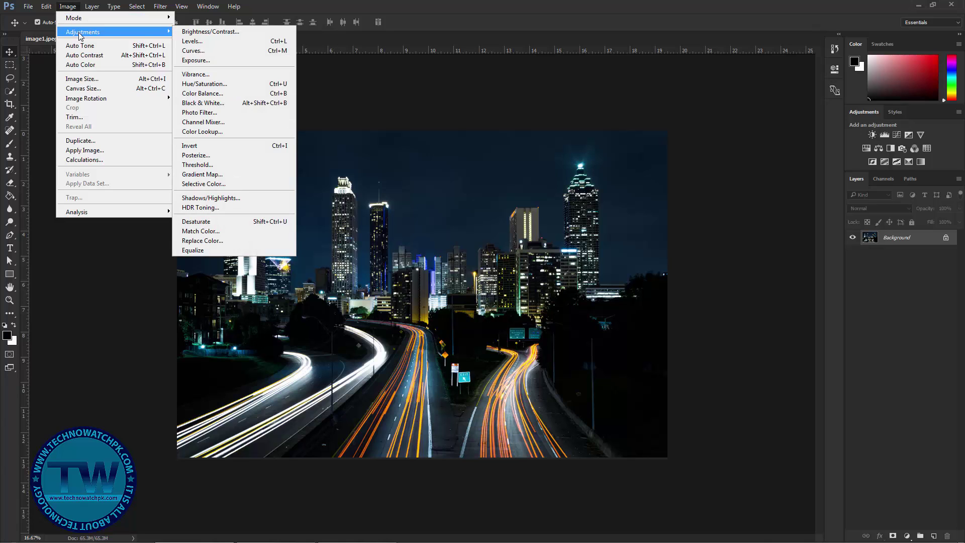
{"action": "left_click", "coordinate": [205, 86]}
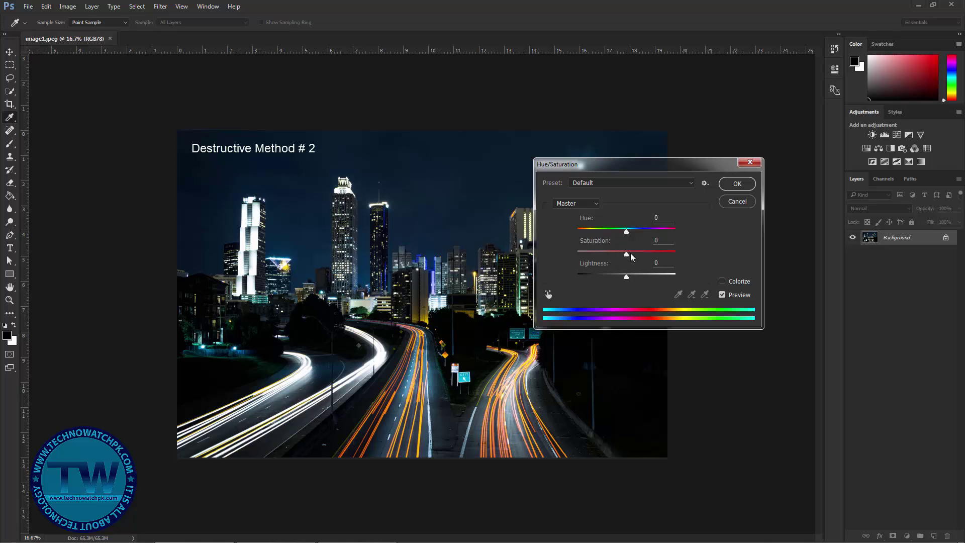
{"action": "left_click_drag", "start_coordinate": [626, 255], "coordinate": [570, 251]}
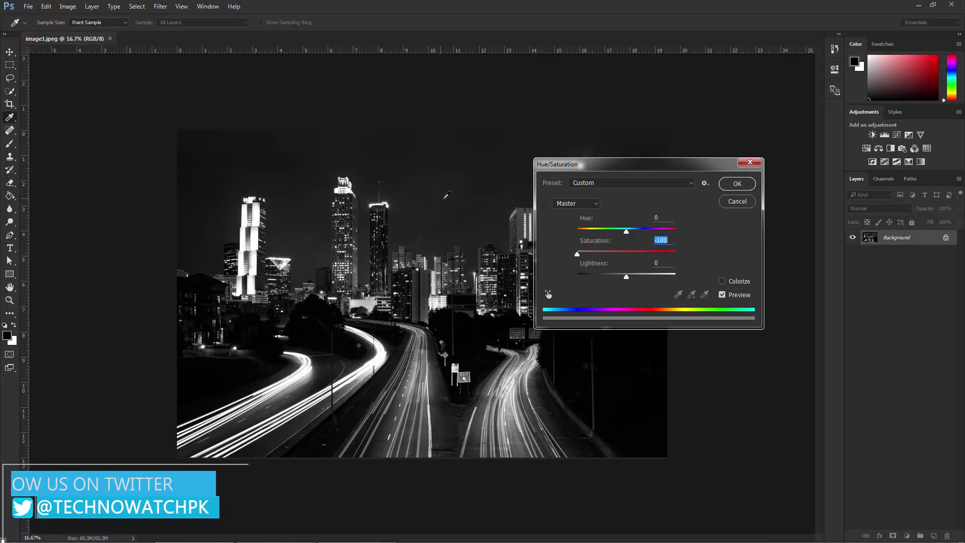
{"action": "left_click", "coordinate": [737, 185]}
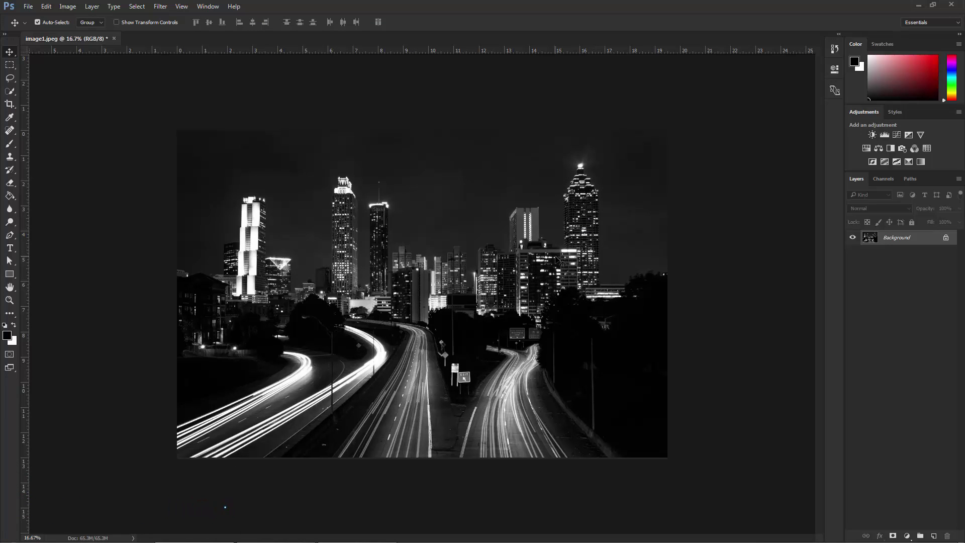
{"action": "key", "text": "ctrl+z"}
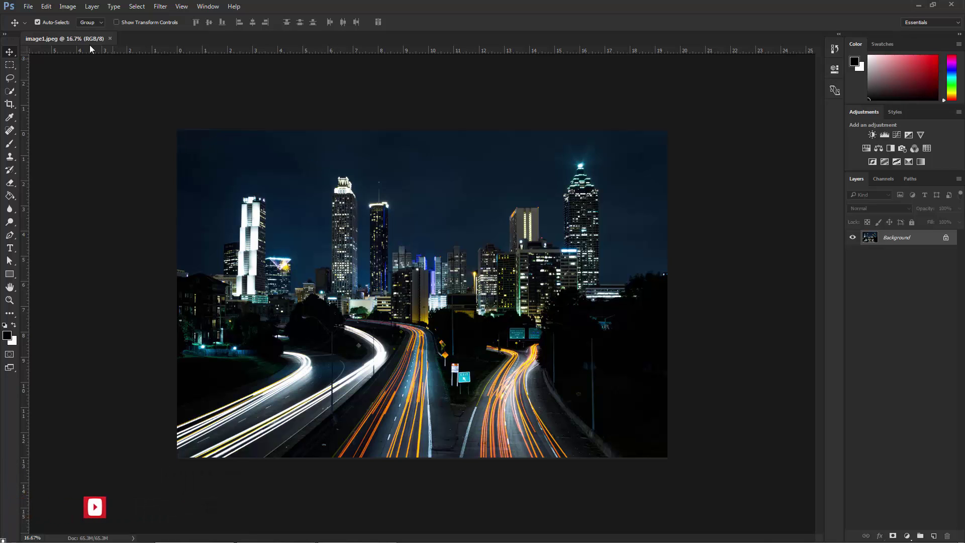
Start a Black & White image adjustment on the photo and manually shift several colour sliders away from the default mix.
{"action": "left_click", "coordinate": [67, 6]}
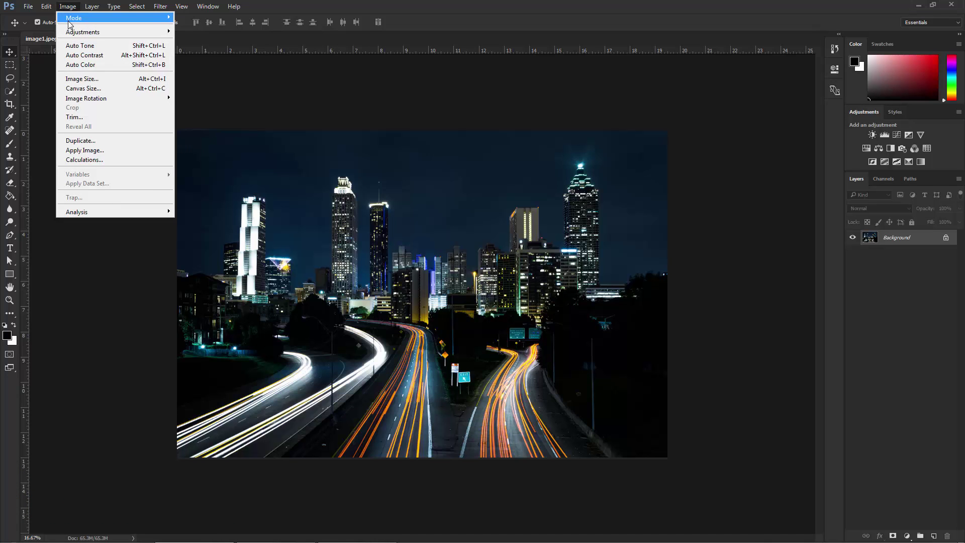
{"action": "mouse_move", "coordinate": [73, 34]}
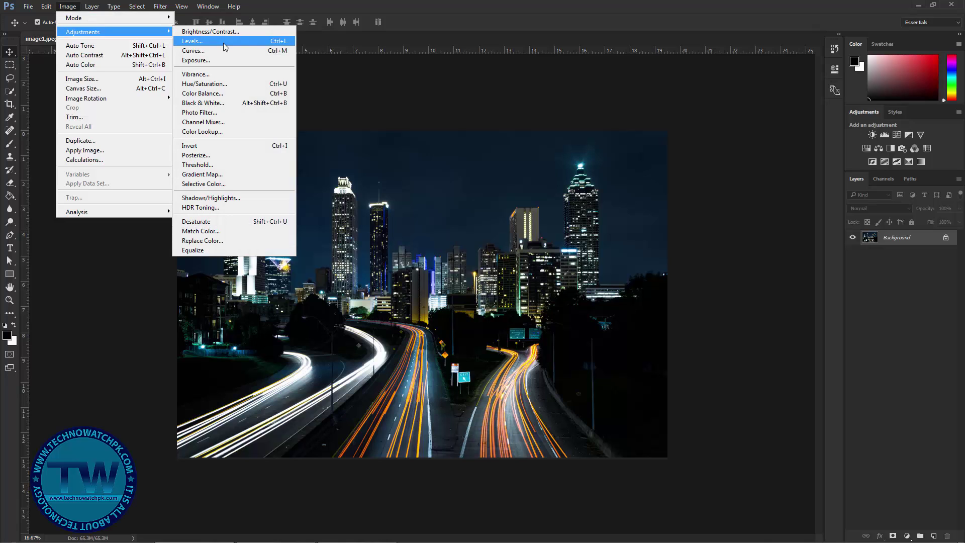
{"action": "left_click", "coordinate": [213, 103]}
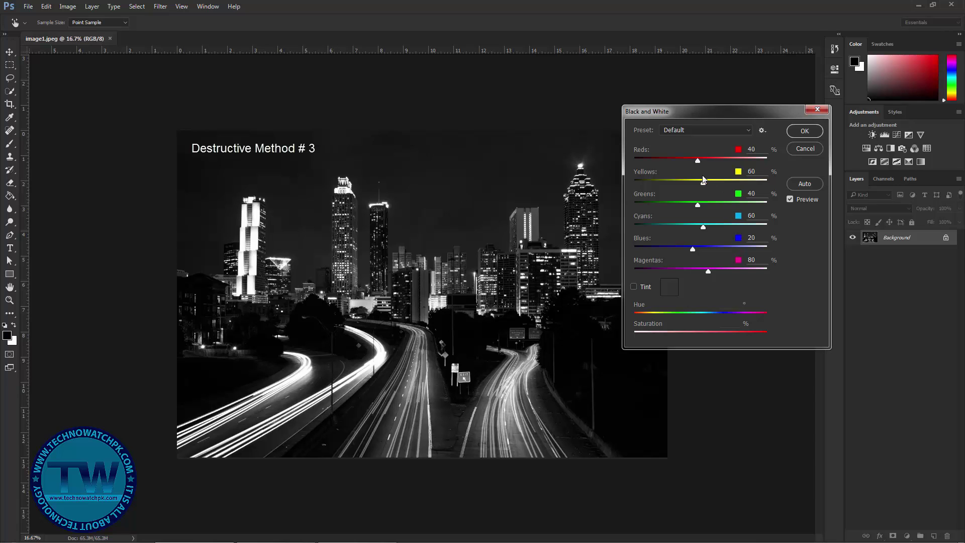
{"action": "left_click_drag", "start_coordinate": [703, 180], "coordinate": [691, 159]}
{"action": "left_click_drag", "start_coordinate": [697, 205], "coordinate": [696, 228]}
Try the Infrared and Red Filter presets of the Black & White adjustment, return to Infrared, and cancel the adjustment.
{"action": "left_click", "coordinate": [701, 131]}
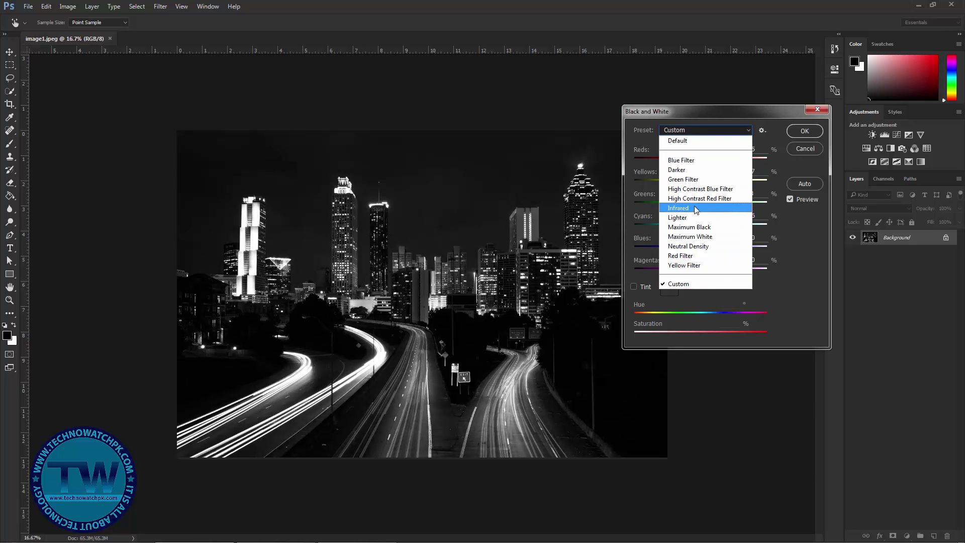
{"action": "left_click", "coordinate": [695, 205]}
{"action": "left_click", "coordinate": [704, 131]}
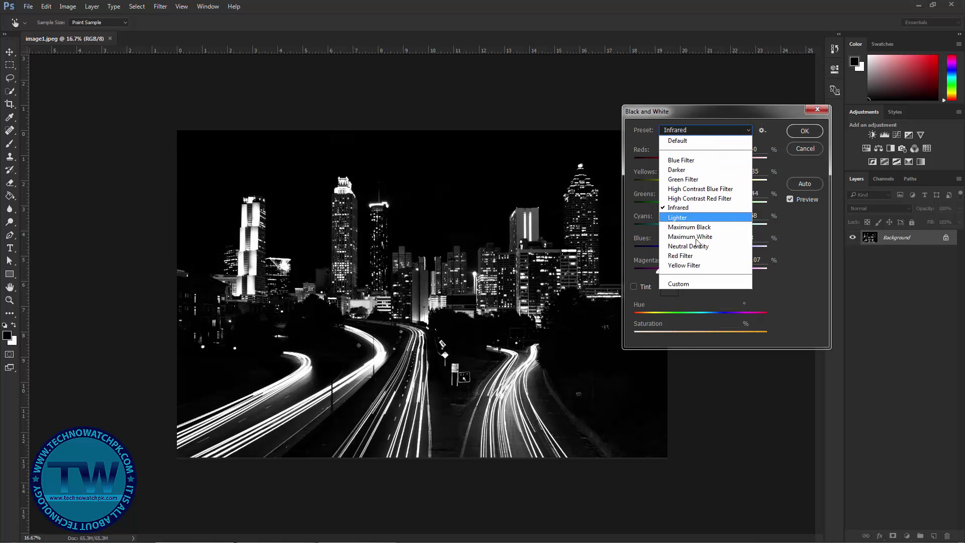
{"action": "left_click", "coordinate": [690, 255]}
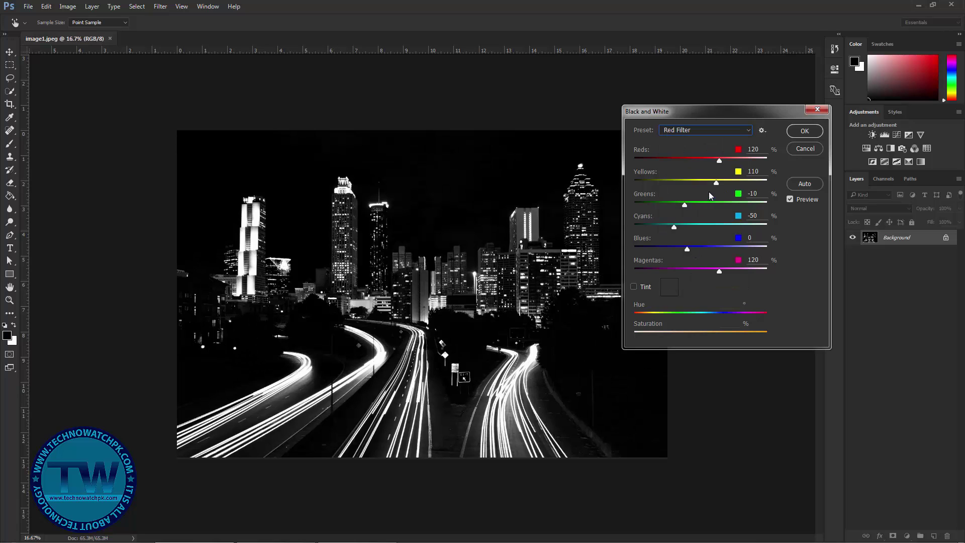
{"action": "left_click", "coordinate": [702, 132]}
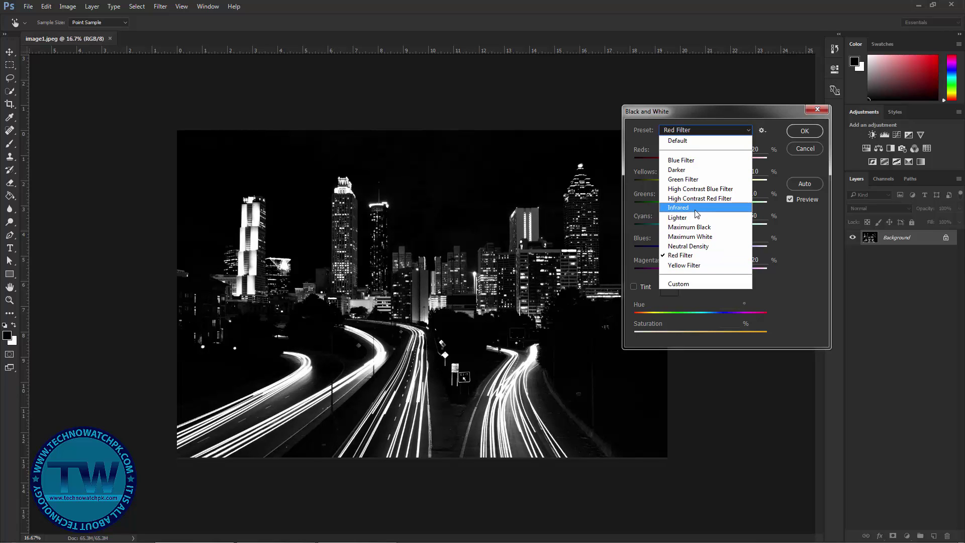
{"action": "left_click", "coordinate": [694, 208]}
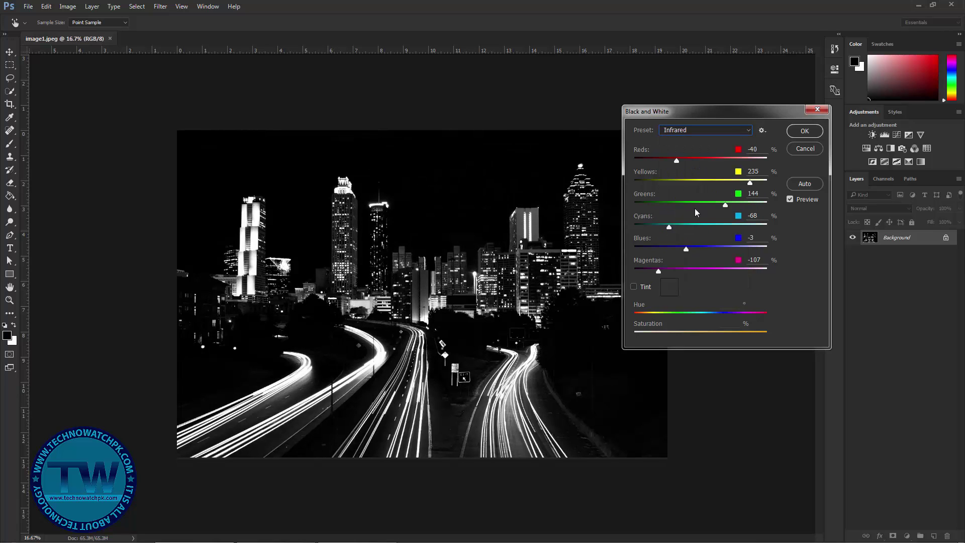
{"action": "left_click", "coordinate": [804, 149]}
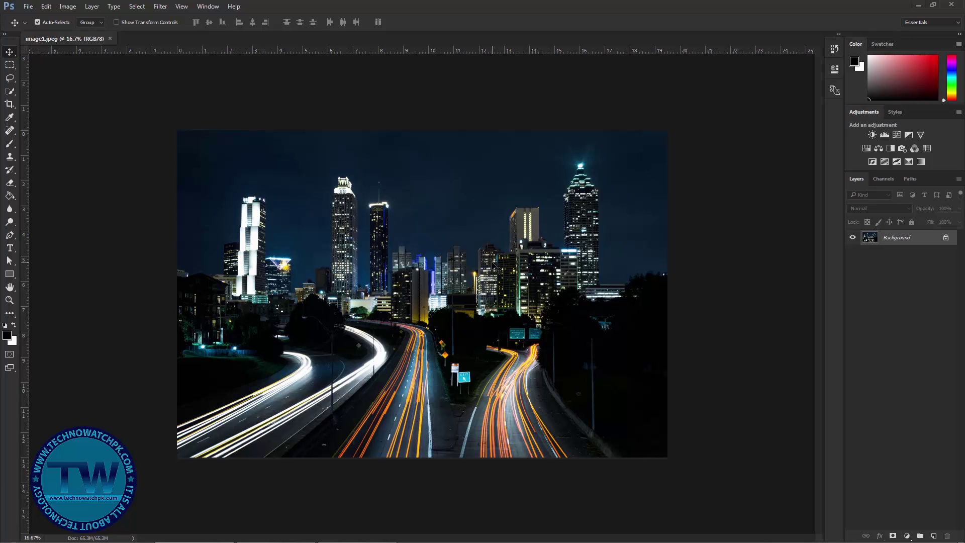
Start a Gradient Map image adjustment and choose the Black, White preset in its gradient editor.
{"action": "left_click", "coordinate": [68, 7]}
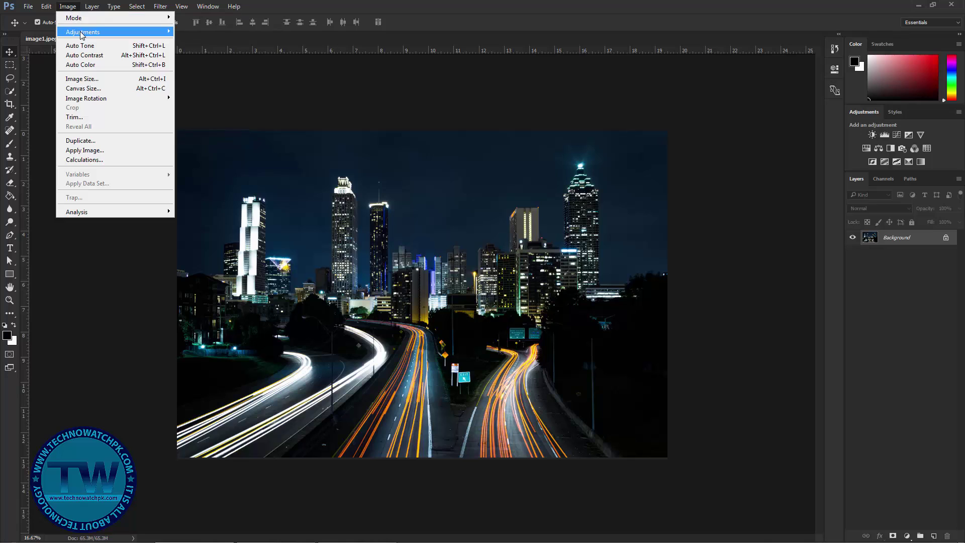
{"action": "mouse_move", "coordinate": [82, 34]}
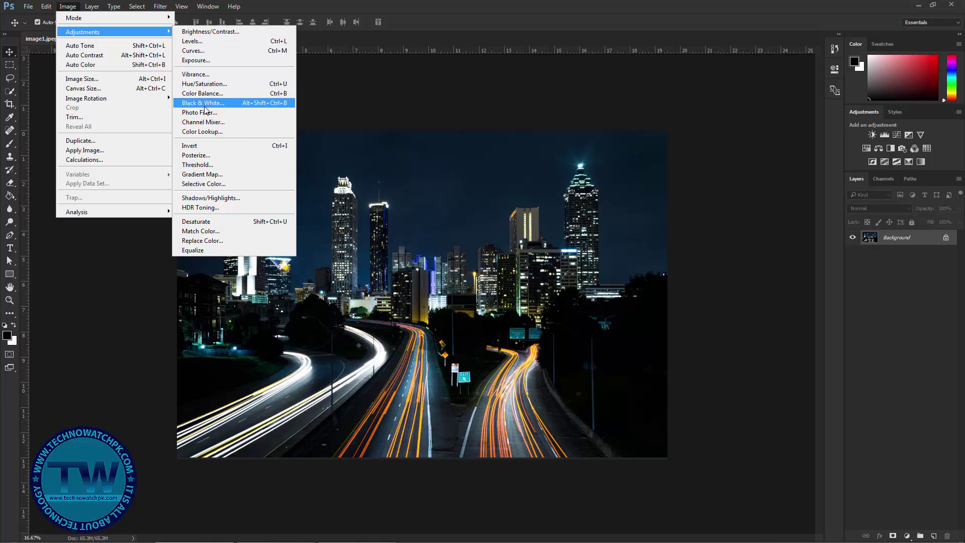
{"action": "left_click", "coordinate": [202, 173]}
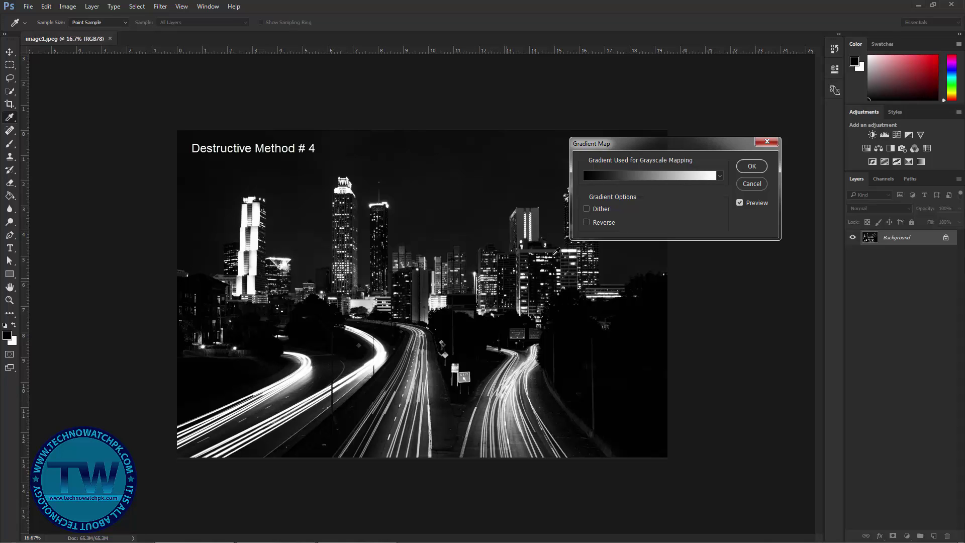
{"action": "left_click", "coordinate": [658, 176]}
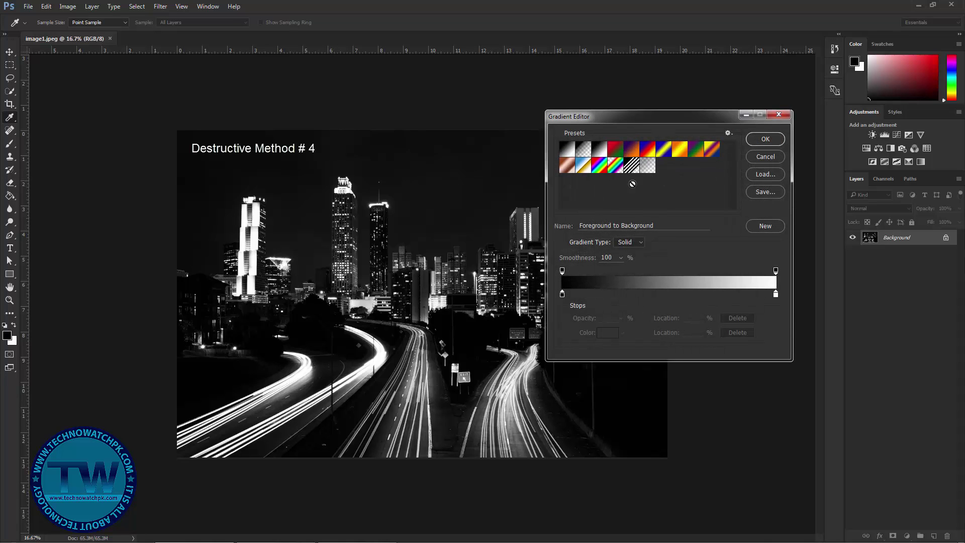
{"action": "left_click_drag", "start_coordinate": [656, 117], "coordinate": [677, 196]}
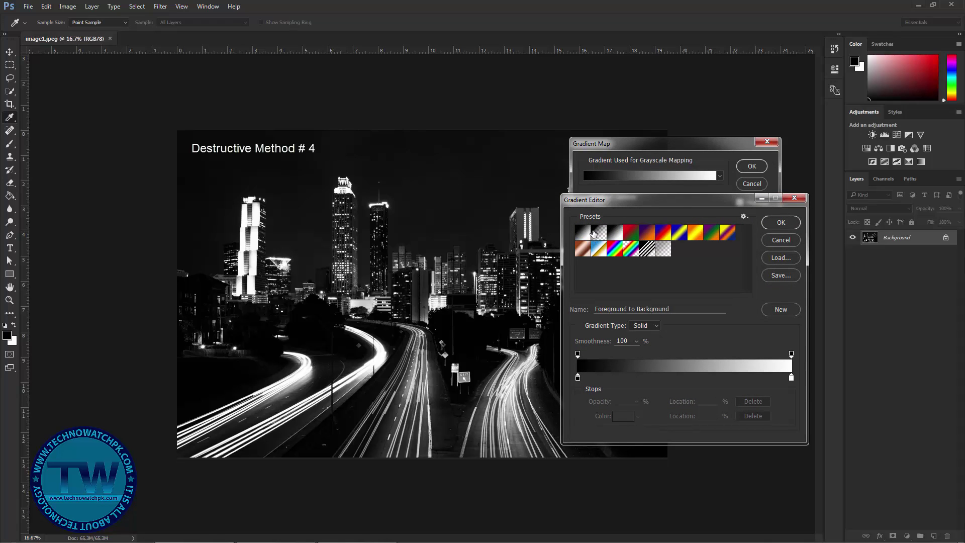
{"action": "left_click", "coordinate": [621, 237]}
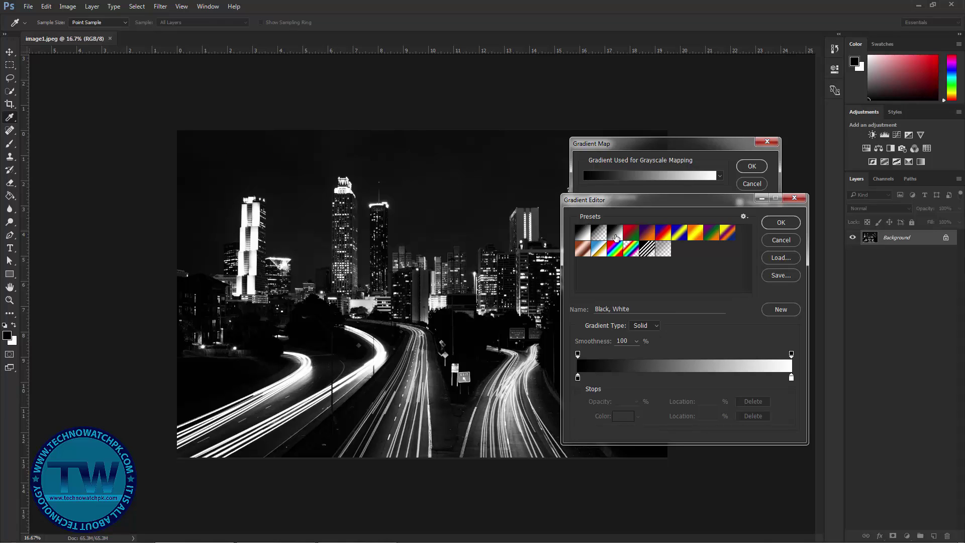
Compare the Foreground to Background and Black, White gradients, and try coloured presets up to Blue, Red, Yellow.
{"action": "left_click", "coordinate": [578, 234]}
{"action": "left_click", "coordinate": [620, 237]}
{"action": "left_click", "coordinate": [580, 236]}
{"action": "left_click", "coordinate": [616, 234]}
{"action": "left_click", "coordinate": [632, 234]}
{"action": "left_click", "coordinate": [661, 235]}
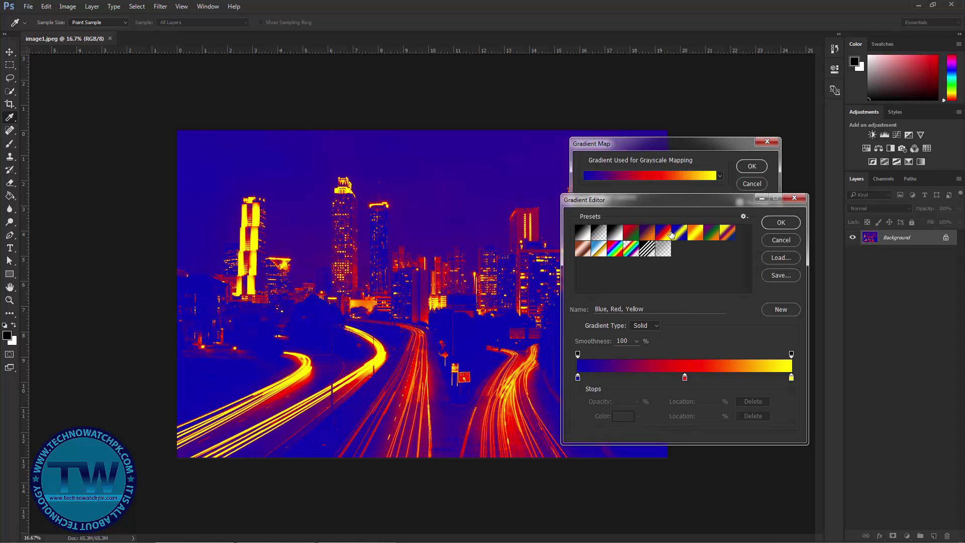
Set the map's gradient back to Black, White, accept it in the gradient editor, and cancel the Gradient Map adjustment.
{"action": "left_click", "coordinate": [615, 234]}
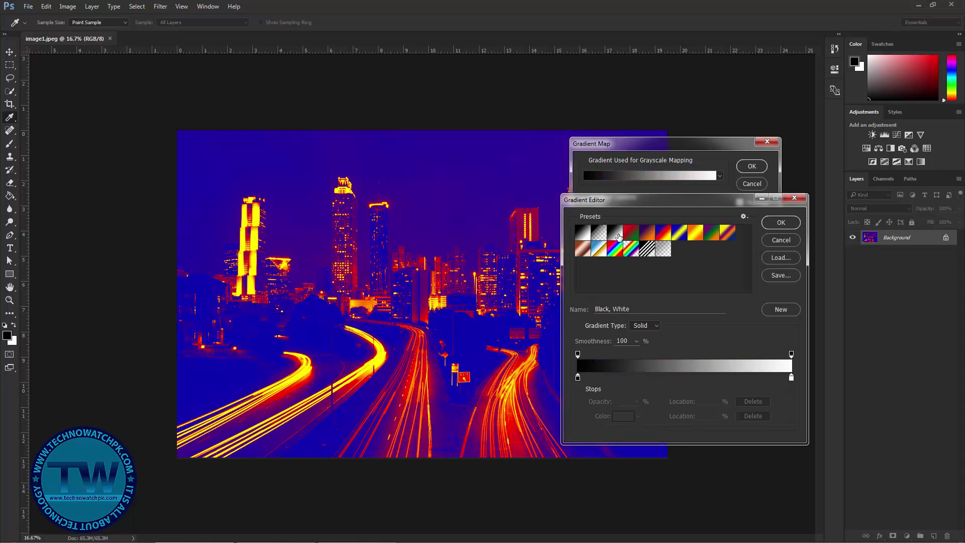
{"action": "left_click", "coordinate": [582, 234]}
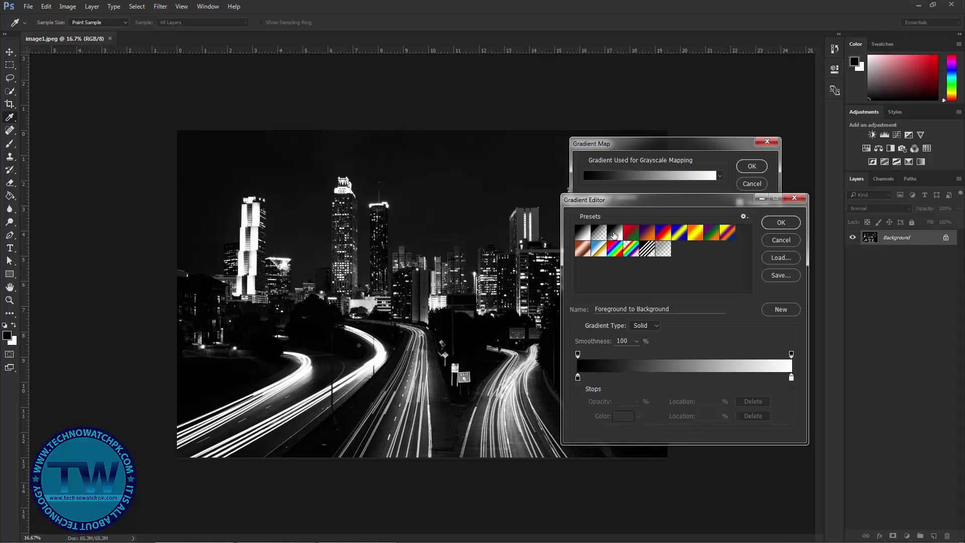
{"action": "left_click", "coordinate": [616, 234]}
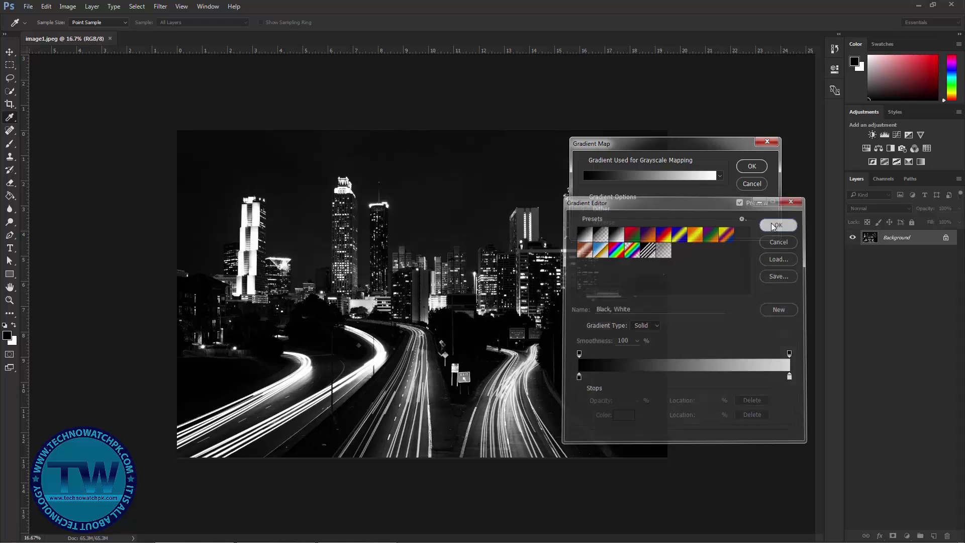
{"action": "left_click", "coordinate": [780, 223]}
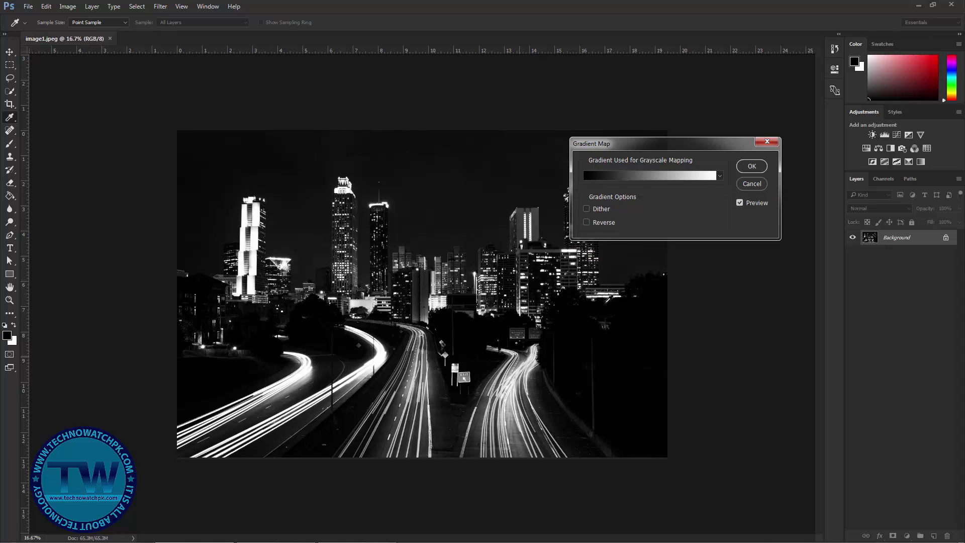
{"action": "left_click", "coordinate": [752, 183]}
{"action": "key", "text": "v"}
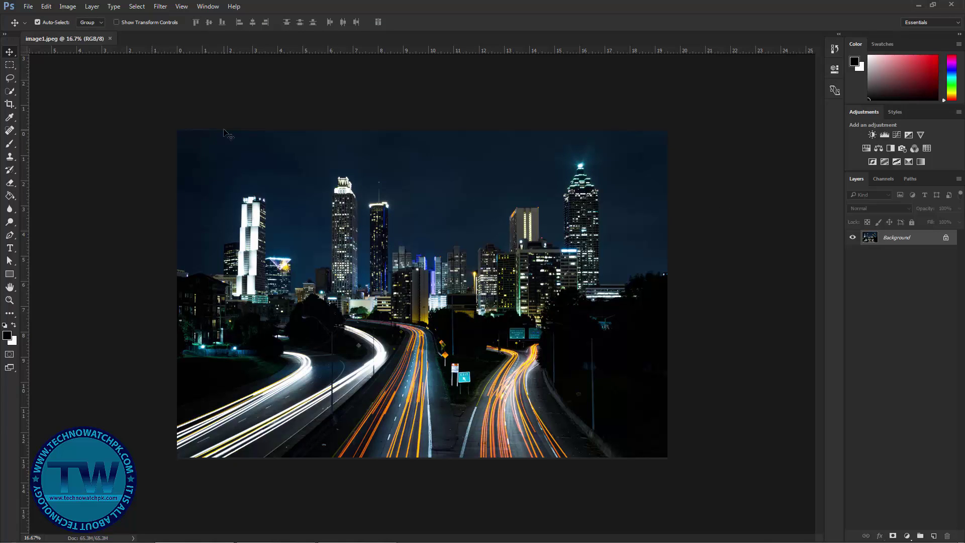
Apply the Desaturate adjustment to the city photo's Background layer.
{"action": "left_click", "coordinate": [68, 6]}
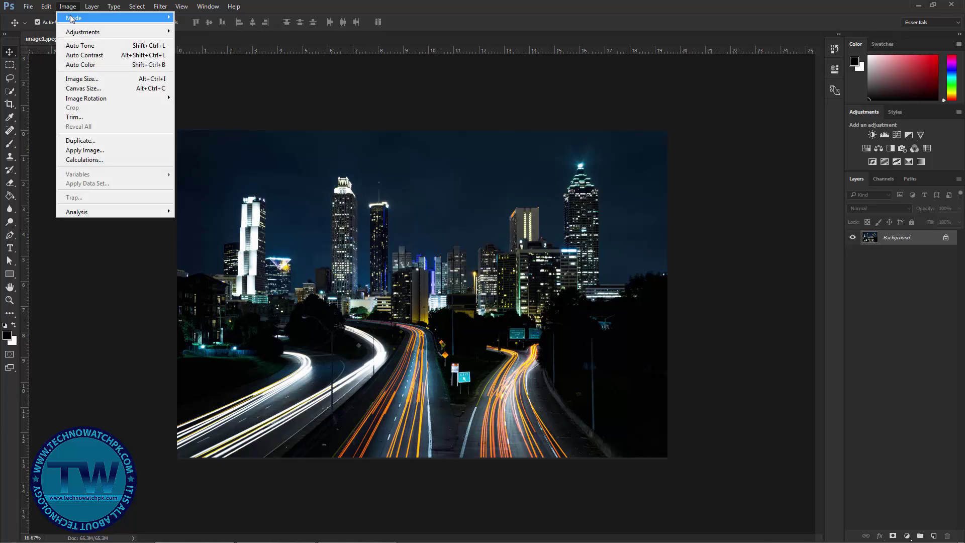
{"action": "mouse_move", "coordinate": [72, 19]}
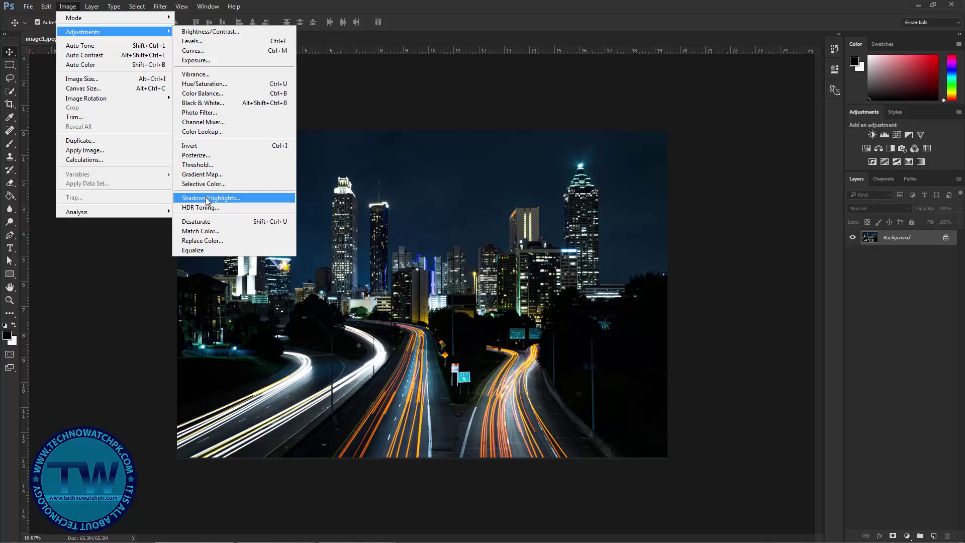
{"action": "left_click", "coordinate": [205, 222]}
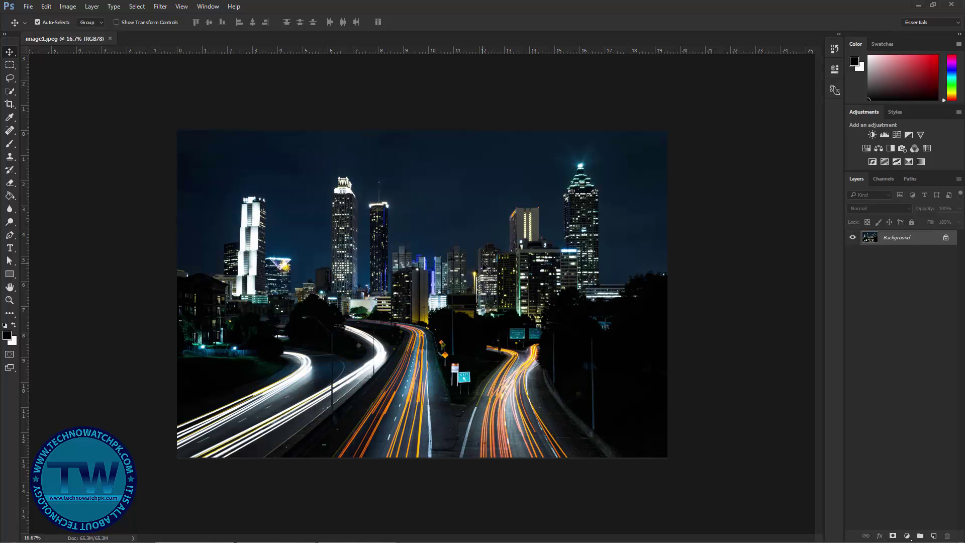
Use Apply Image on the Background layer with Normal blending and the Green channel, and undo the conversion.
{"action": "left_click", "coordinate": [68, 7]}
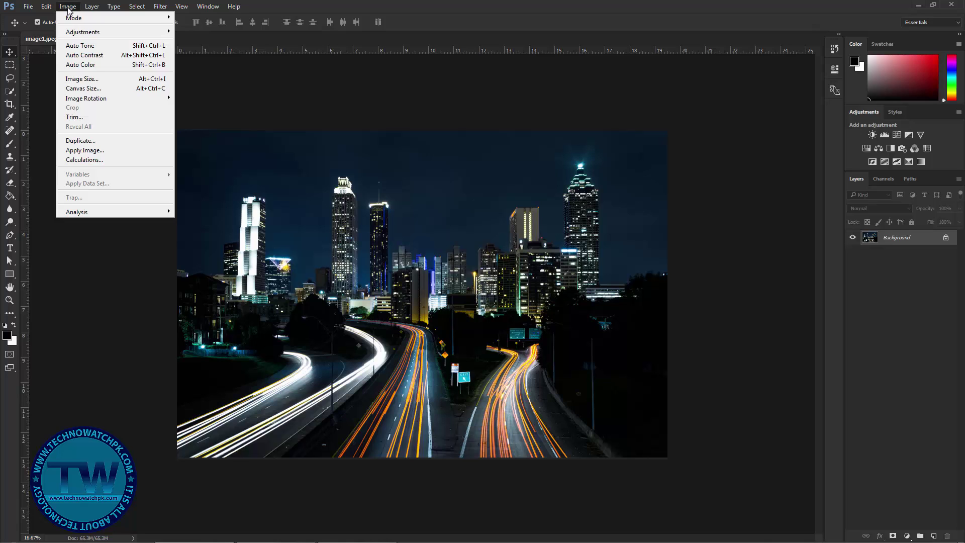
{"action": "mouse_move", "coordinate": [70, 32]}
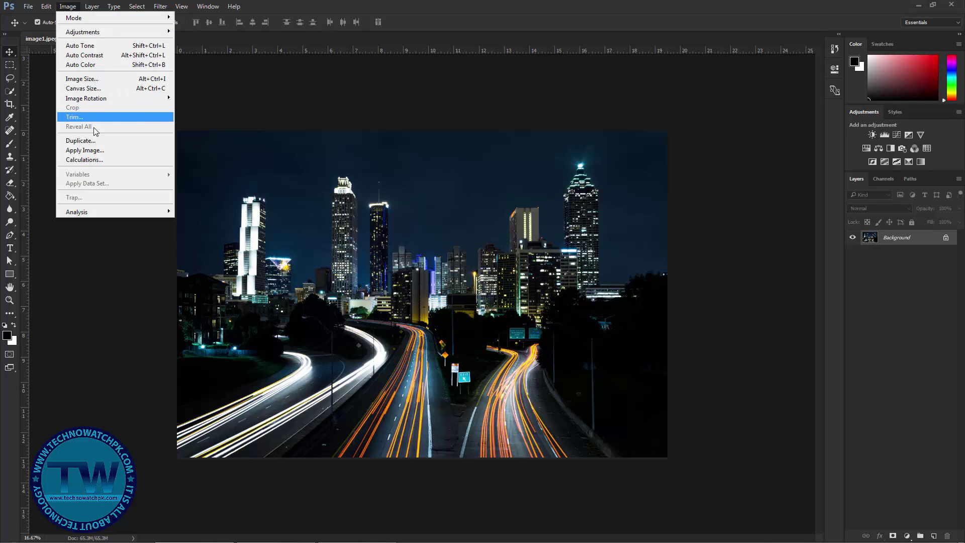
{"action": "left_click", "coordinate": [94, 154]}
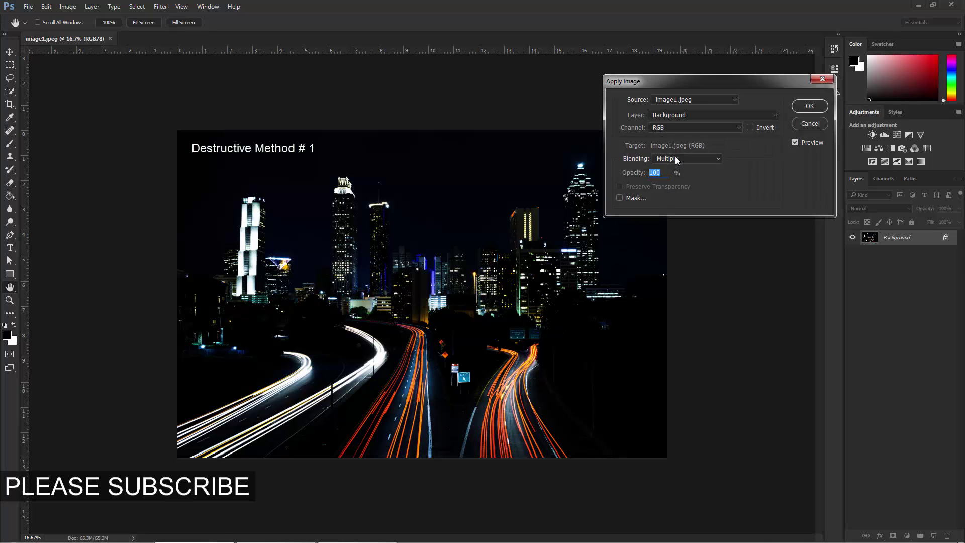
{"action": "left_click", "coordinate": [677, 159]}
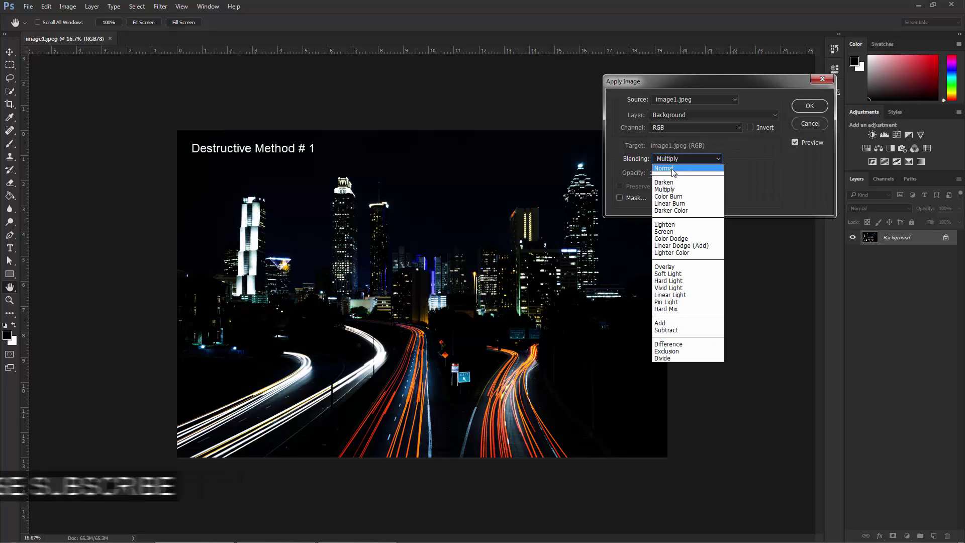
{"action": "left_click", "coordinate": [673, 160]}
{"action": "left_click", "coordinate": [672, 127]}
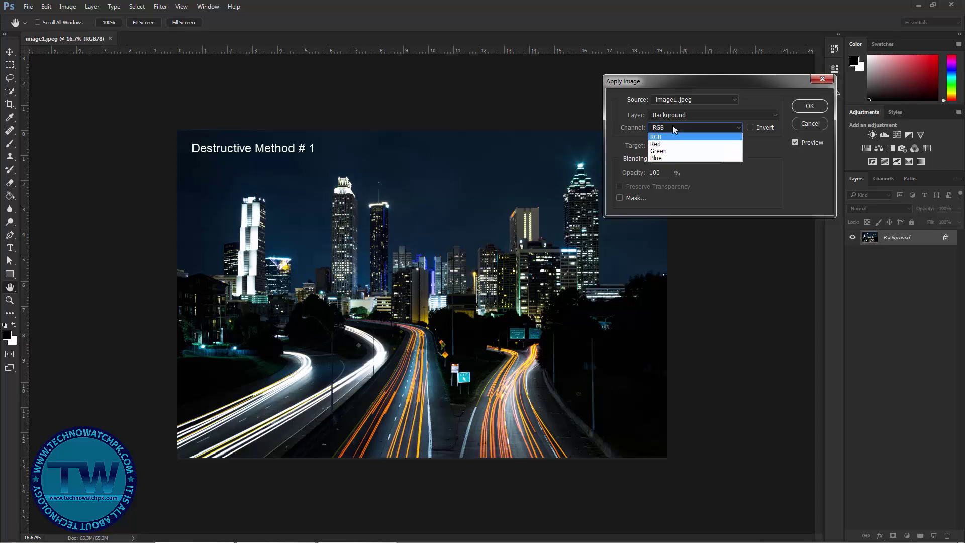
{"action": "left_click", "coordinate": [662, 151]}
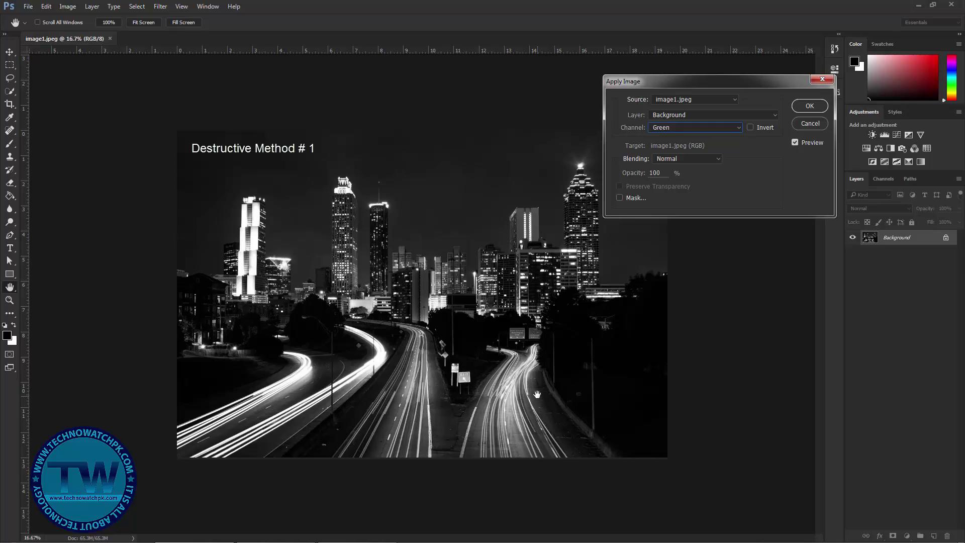
{"action": "left_click", "coordinate": [810, 106]}
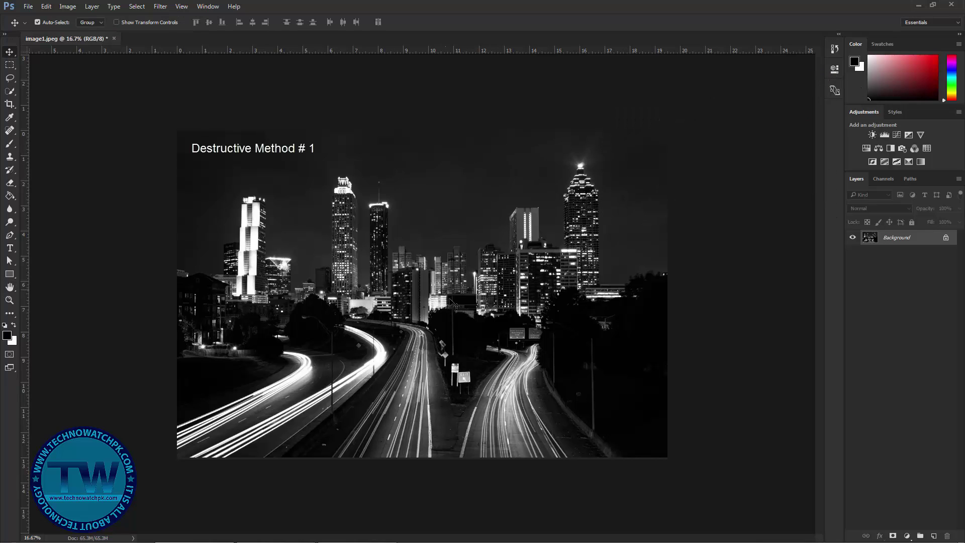
{"action": "key", "text": "ctrl+z"}
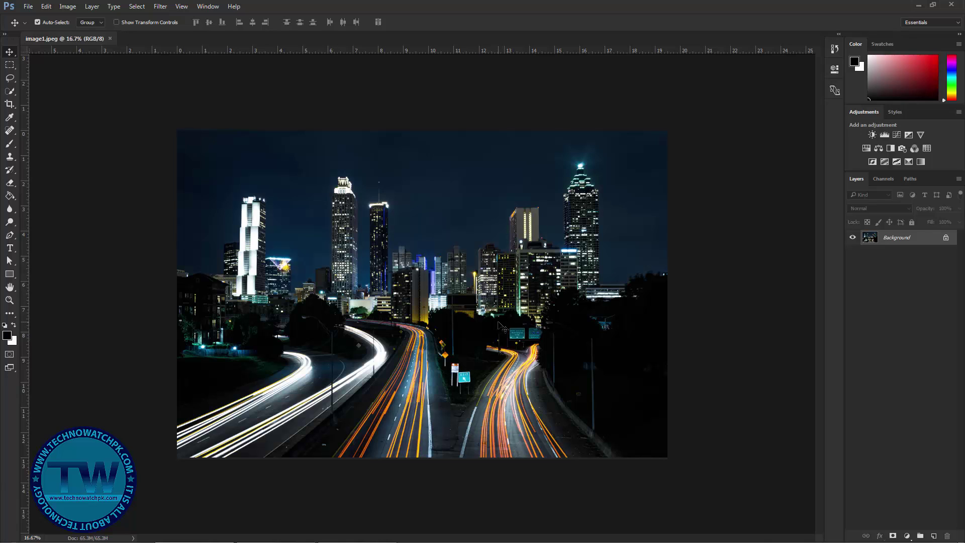
Add a Gradient Map adjustment layer above the Background layer and close its properties.
{"action": "left_click", "coordinate": [907, 535]}
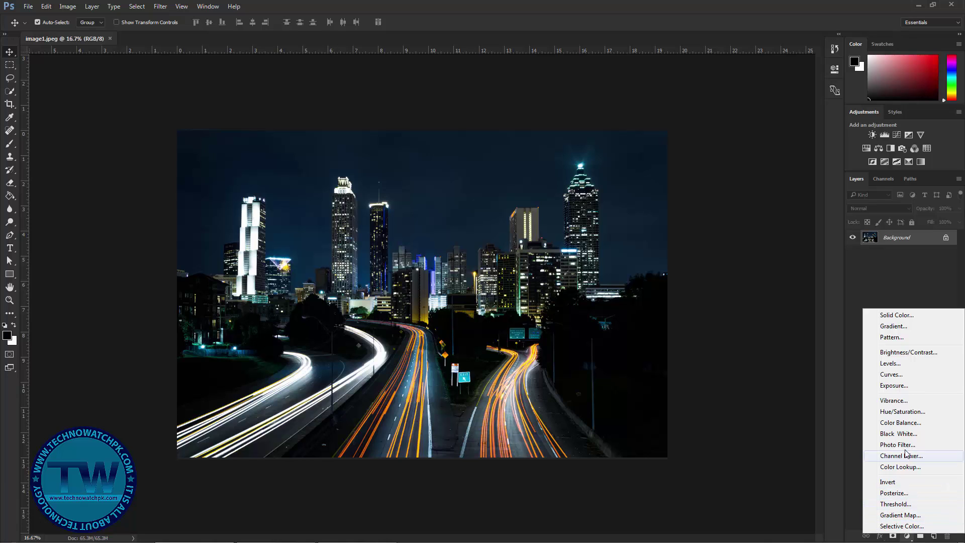
{"action": "left_click", "coordinate": [908, 516]}
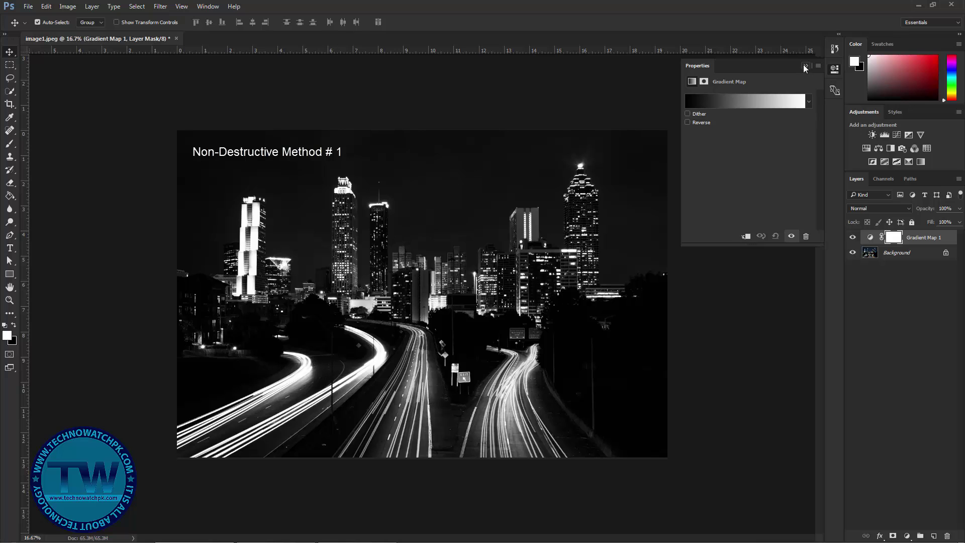
{"action": "left_click", "coordinate": [804, 66]}
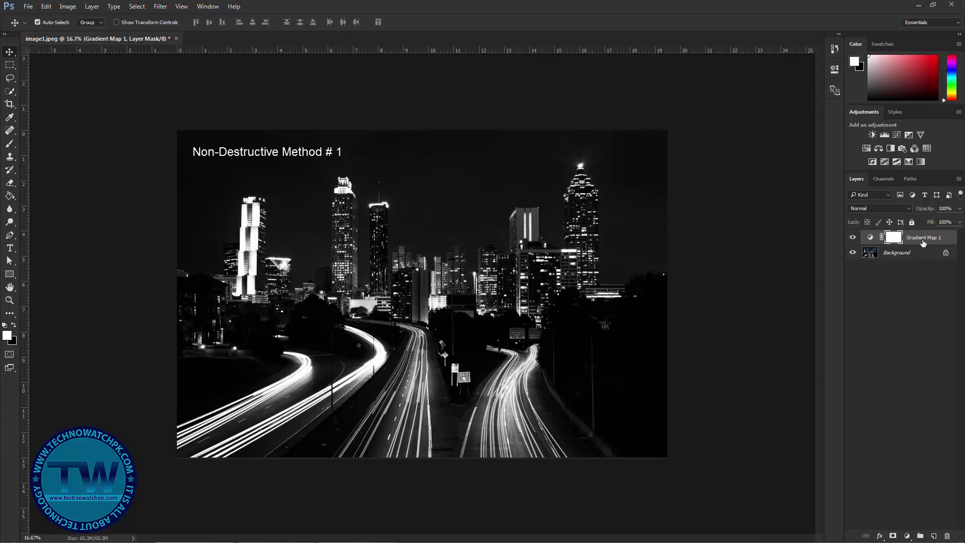
Hide and show the Gradient Map layer twice to compare the colour and black-and-white versions.
{"action": "left_click", "coordinate": [853, 238]}
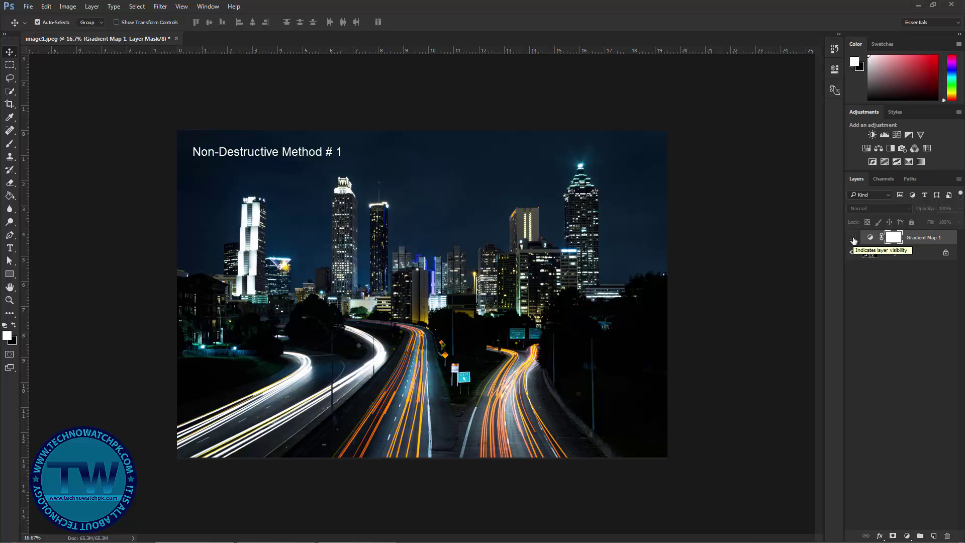
{"action": "left_click", "coordinate": [853, 238]}
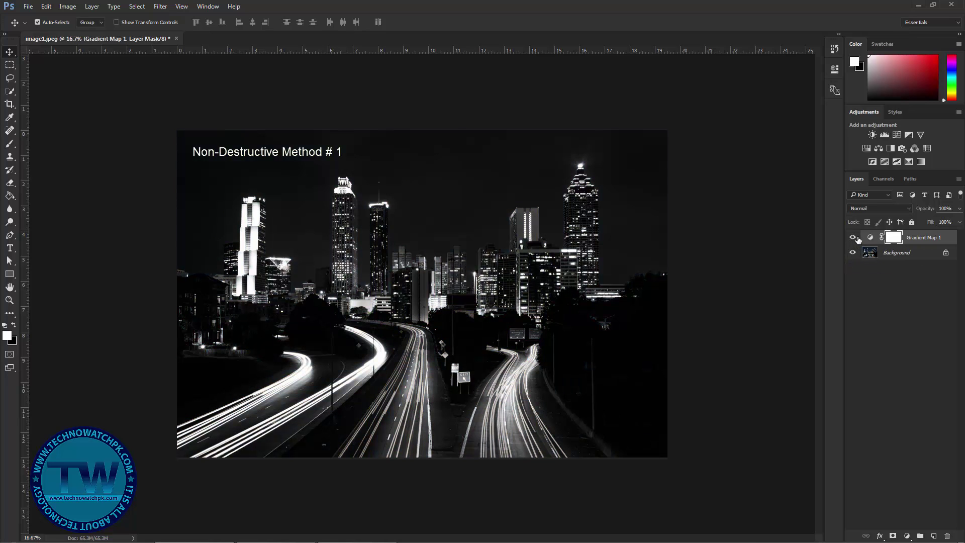
{"action": "left_click", "coordinate": [853, 238]}
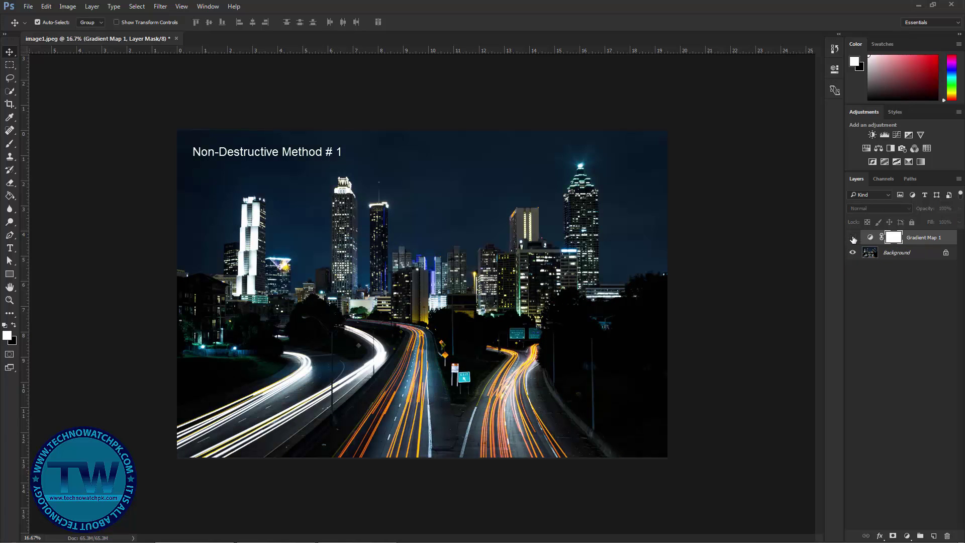
{"action": "left_click", "coordinate": [852, 239]}
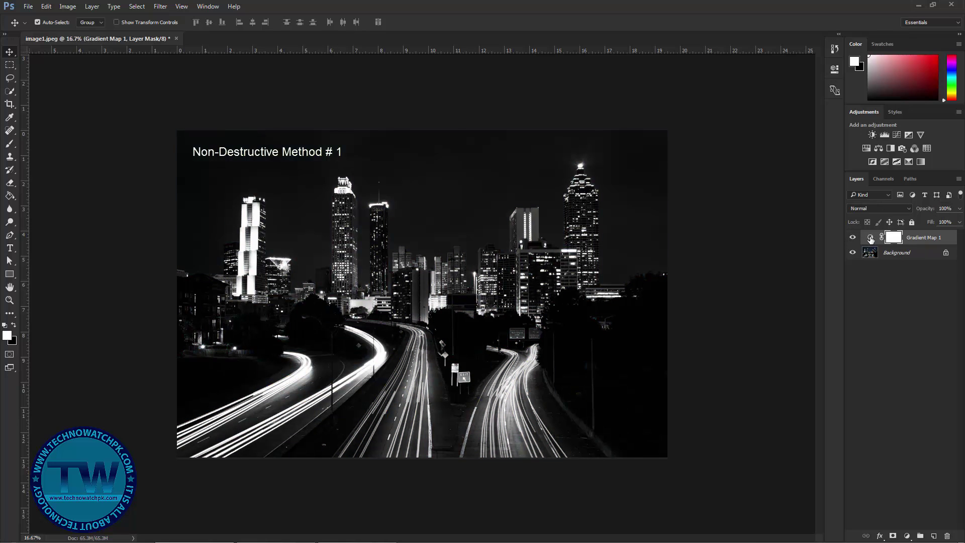
Reopen the Gradient Map layer's settings, view its gradient in the Gradient Editor, accept it and close the properties.
{"action": "double_click", "coordinate": [871, 239]}
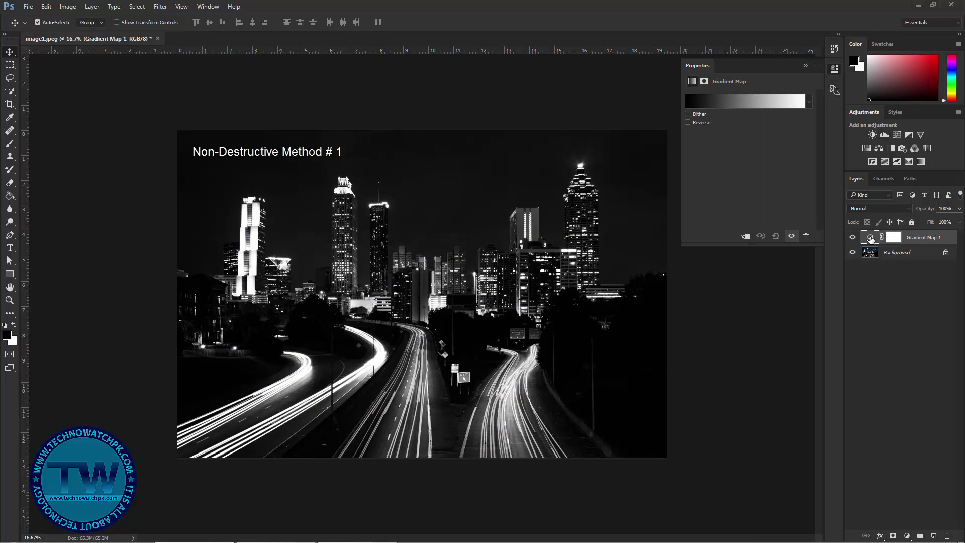
{"action": "left_click", "coordinate": [737, 101]}
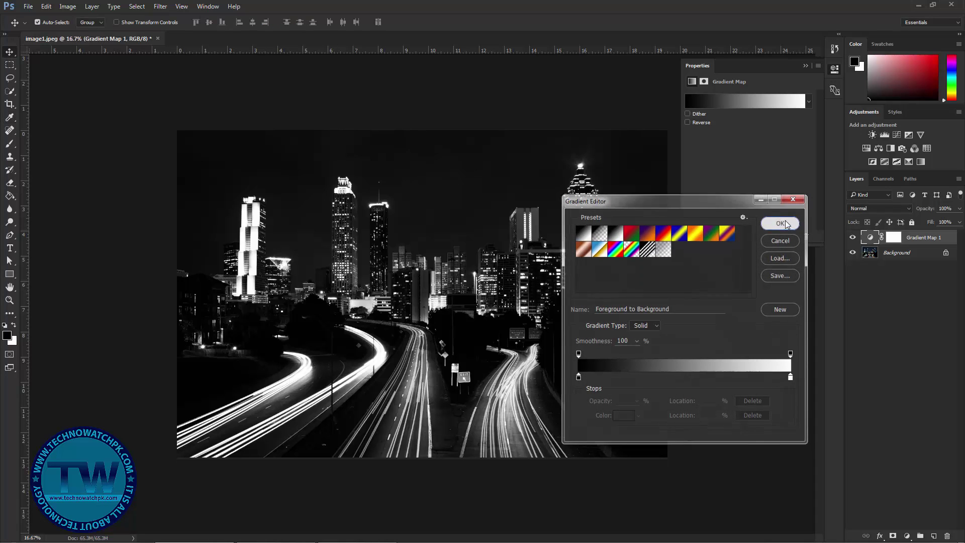
{"action": "left_click", "coordinate": [784, 222]}
{"action": "left_click", "coordinate": [805, 66]}
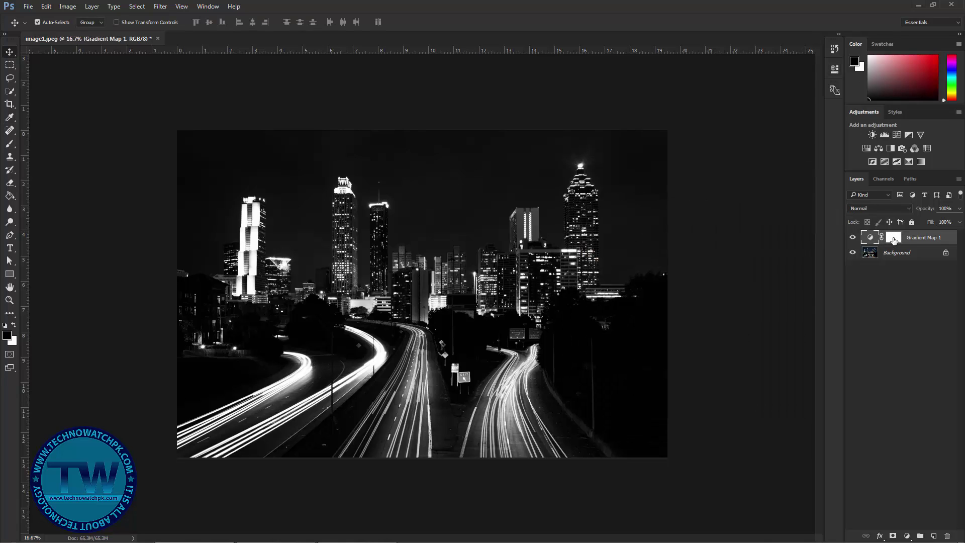
Paint the Gradient Map layer's mask black with the Brush tool over the photo's left part to restore its colour.
{"action": "left_click", "coordinate": [896, 240]}
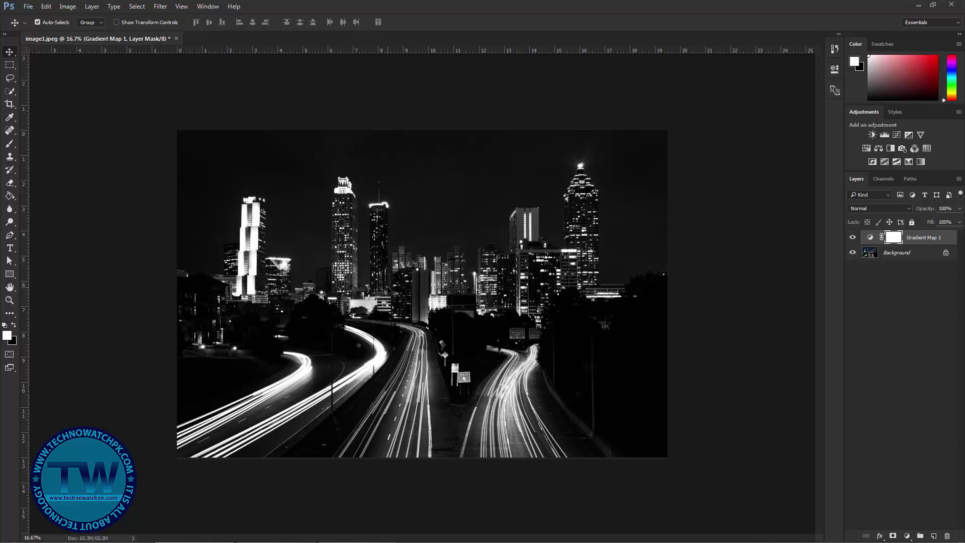
{"action": "key", "text": "b"}
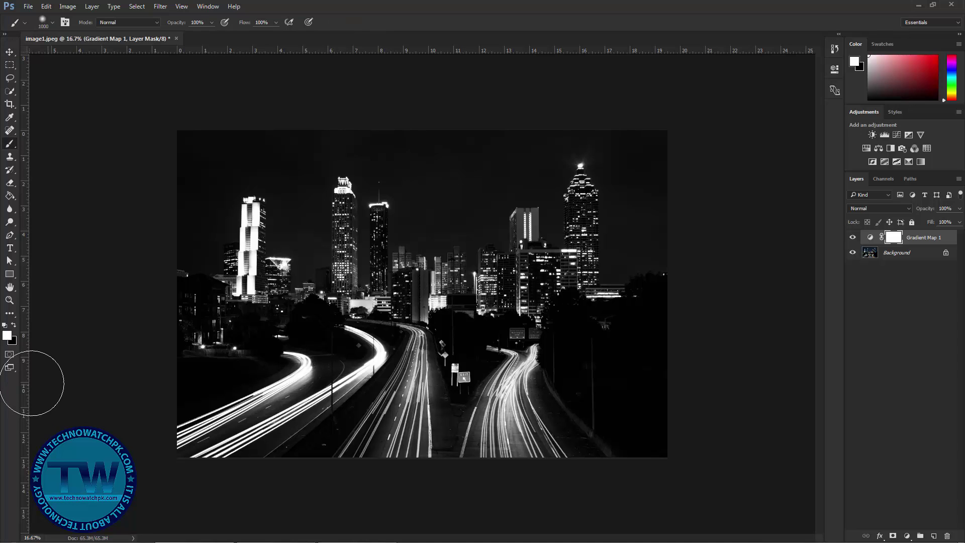
{"action": "left_click", "coordinate": [13, 325]}
{"action": "mouse_move", "coordinate": [186, 125]}
{"action": "left_mouse_down"}
{"action": "mouse_move", "coordinate": [191, 194]}
{"action": "mouse_move", "coordinate": [200, 156]}
{"action": "mouse_move", "coordinate": [205, 394]}
{"action": "mouse_move", "coordinate": [222, 452]}
{"action": "mouse_move", "coordinate": [234, 237]}
{"action": "mouse_move", "coordinate": [265, 201]}
{"action": "mouse_move", "coordinate": [263, 426]}
{"action": "mouse_move", "coordinate": [295, 469]}
{"action": "mouse_move", "coordinate": [322, 351]}
{"action": "mouse_move", "coordinate": [315, 137]}
{"action": "mouse_move", "coordinate": [338, 172]}
{"action": "mouse_move", "coordinate": [323, 446]}
{"action": "mouse_move", "coordinate": [338, 129]}
{"action": "mouse_move", "coordinate": [176, 192]}
{"action": "left_mouse_up"}
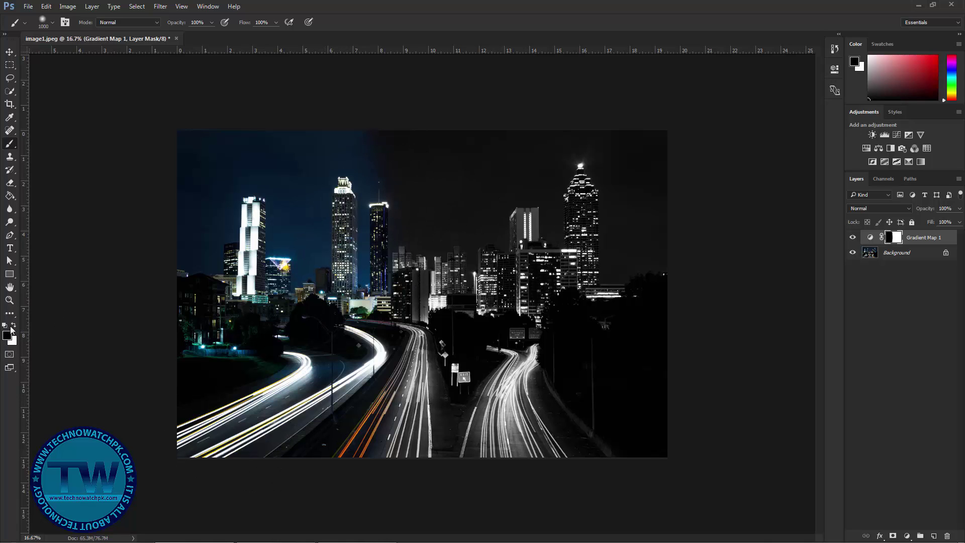
Paint the mask white over the coloured part of the photo, and delete the Gradient Map layer.
{"action": "left_click", "coordinate": [14, 326]}
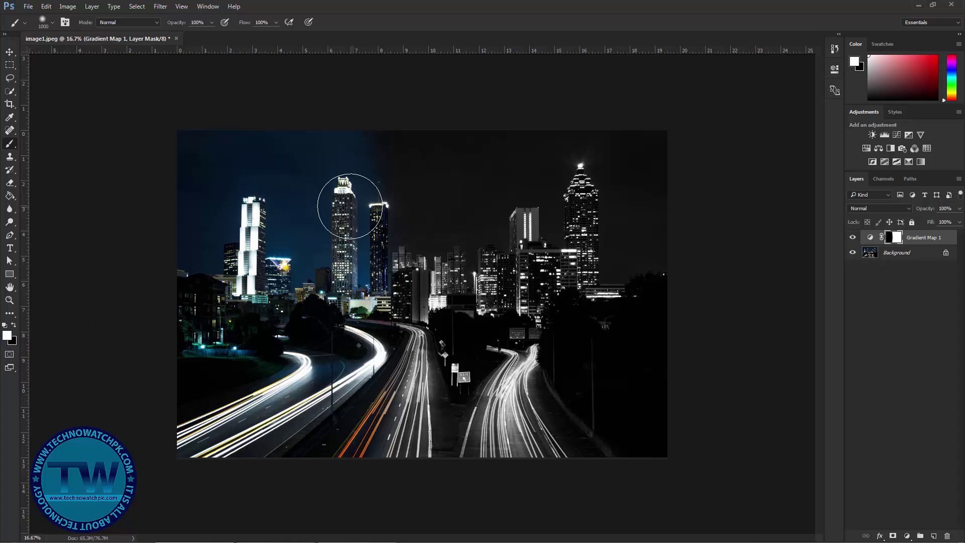
{"action": "mouse_move", "coordinate": [358, 177]}
{"action": "left_mouse_down"}
{"action": "mouse_move", "coordinate": [363, 154]}
{"action": "mouse_move", "coordinate": [366, 321]}
{"action": "mouse_move", "coordinate": [356, 183]}
{"action": "mouse_move", "coordinate": [339, 333]}
{"action": "mouse_move", "coordinate": [349, 178]}
{"action": "mouse_move", "coordinate": [329, 368]}
{"action": "mouse_move", "coordinate": [315, 152]}
{"action": "mouse_move", "coordinate": [315, 435]}
{"action": "mouse_move", "coordinate": [291, 108]}
{"action": "mouse_move", "coordinate": [258, 275]}
{"action": "mouse_move", "coordinate": [274, 108]}
{"action": "mouse_move", "coordinate": [257, 128]}
{"action": "mouse_move", "coordinate": [185, 298]}
{"action": "mouse_move", "coordinate": [186, 130]}
{"action": "mouse_move", "coordinate": [202, 173]}
{"action": "mouse_move", "coordinate": [231, 398]}
{"action": "mouse_move", "coordinate": [232, 251]}
{"action": "mouse_move", "coordinate": [189, 450]}
{"action": "mouse_move", "coordinate": [208, 412]}
{"action": "mouse_move", "coordinate": [201, 449]}
{"action": "mouse_move", "coordinate": [448, 432]}
{"action": "mouse_move", "coordinate": [633, 439]}
{"action": "mouse_move", "coordinate": [665, 273]}
{"action": "mouse_move", "coordinate": [657, 188]}
{"action": "mouse_move", "coordinate": [592, 143]}
{"action": "mouse_move", "coordinate": [245, 154]}
{"action": "mouse_move", "coordinate": [195, 183]}
{"action": "mouse_move", "coordinate": [177, 381]}
{"action": "mouse_move", "coordinate": [192, 443]}
{"action": "mouse_move", "coordinate": [210, 459]}
{"action": "mouse_move", "coordinate": [639, 457]}
{"action": "left_mouse_up"}
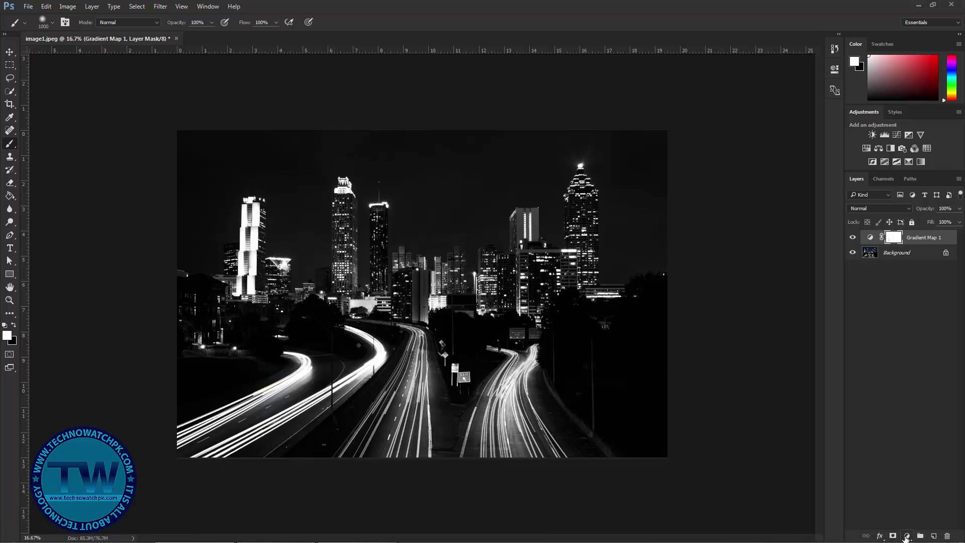
{"action": "key", "text": "v"}
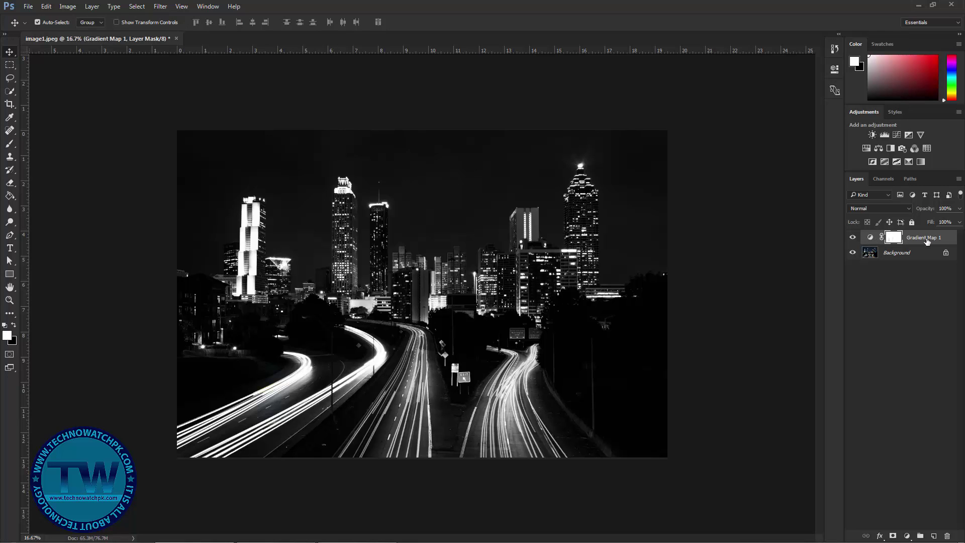
{"action": "key", "text": "Delete"}
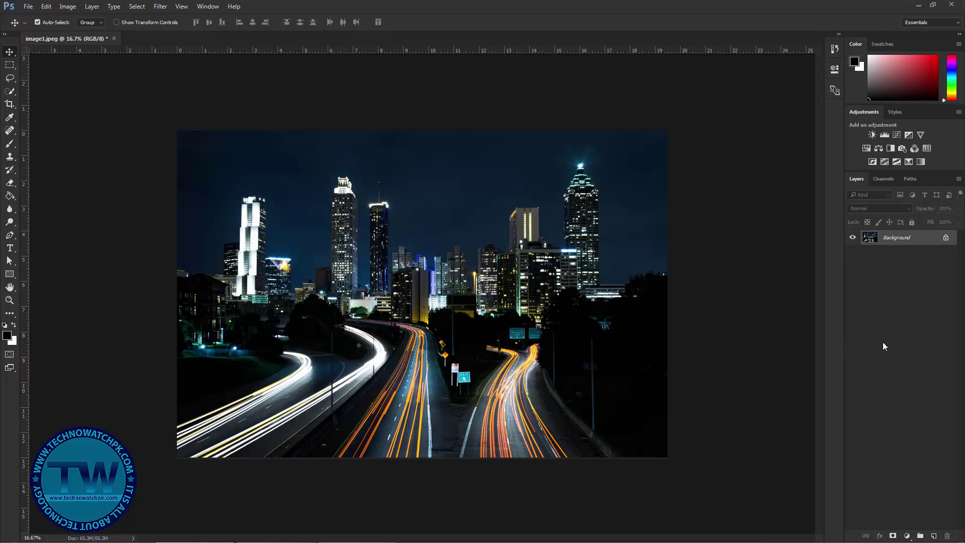
Add a Black & White adjustment layer and set Reds to 23, Yellows 31, Greens -35, Cyans 38, Blues -35 and Magentas 25.
{"action": "left_click", "coordinate": [907, 536]}
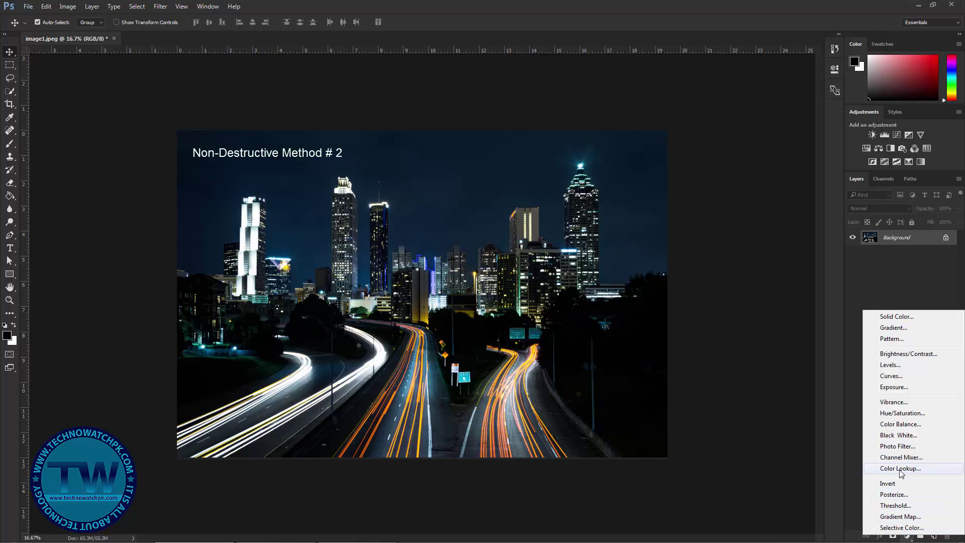
{"action": "left_click", "coordinate": [900, 436]}
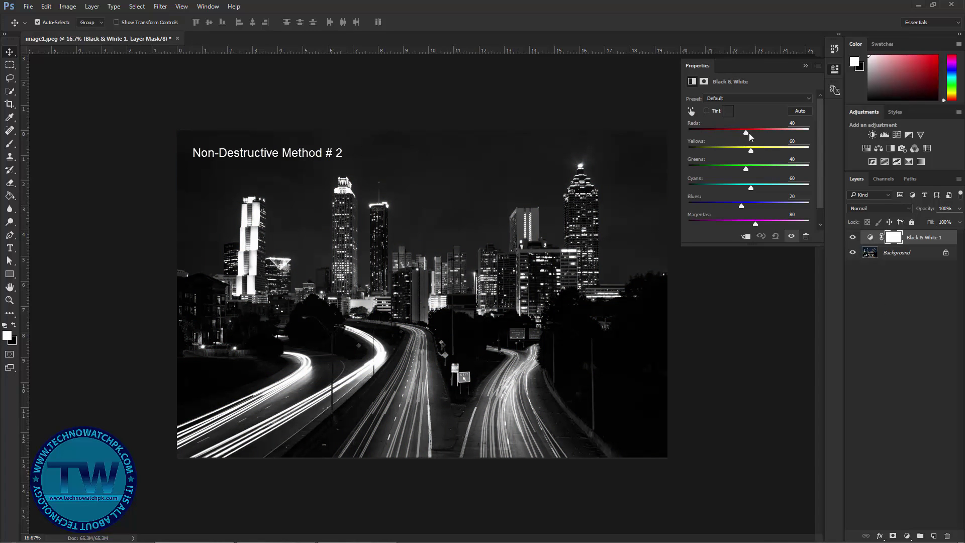
{"action": "mouse_move", "coordinate": [745, 131]}
{"action": "left_mouse_down"}
{"action": "mouse_move", "coordinate": [714, 132]}
{"action": "mouse_move", "coordinate": [742, 132]}
{"action": "mouse_move", "coordinate": [743, 147]}
{"action": "left_mouse_up"}
{"action": "left_click_drag", "start_coordinate": [749, 187], "coordinate": [729, 168]}
{"action": "left_click_drag", "start_coordinate": [740, 206], "coordinate": [736, 225]}
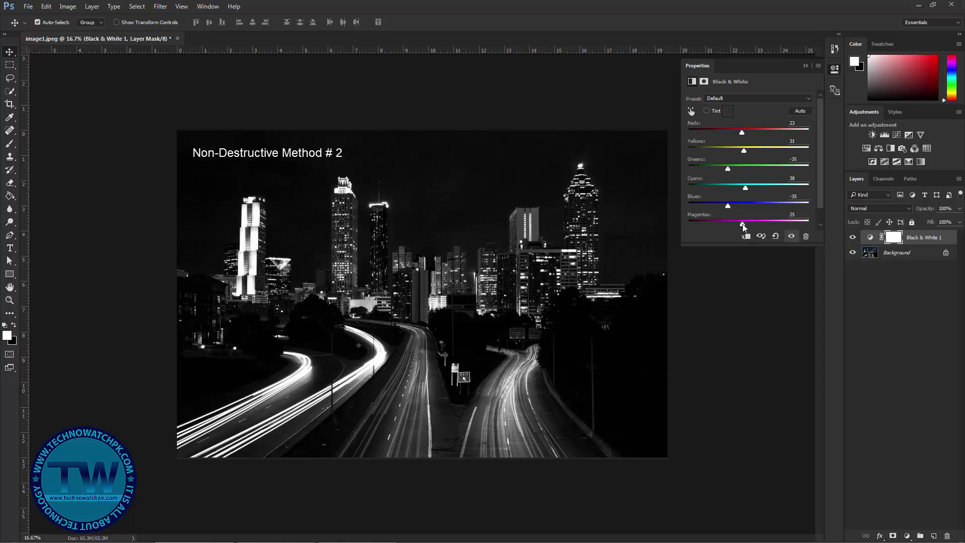
Choose the Lighter preset for the Black & White adjustment, and hide and show the layer to compare with the original.
{"action": "left_click", "coordinate": [767, 99]}
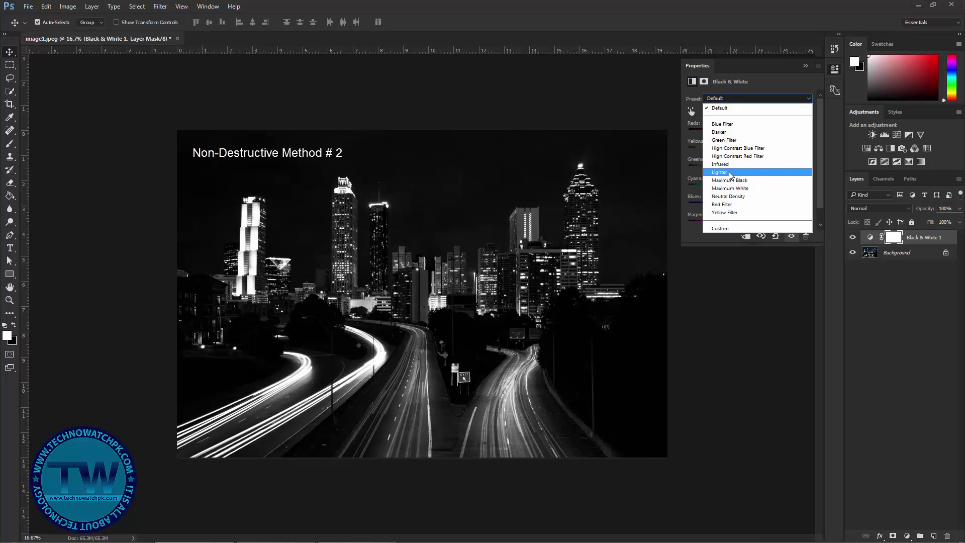
{"action": "left_click", "coordinate": [729, 172]}
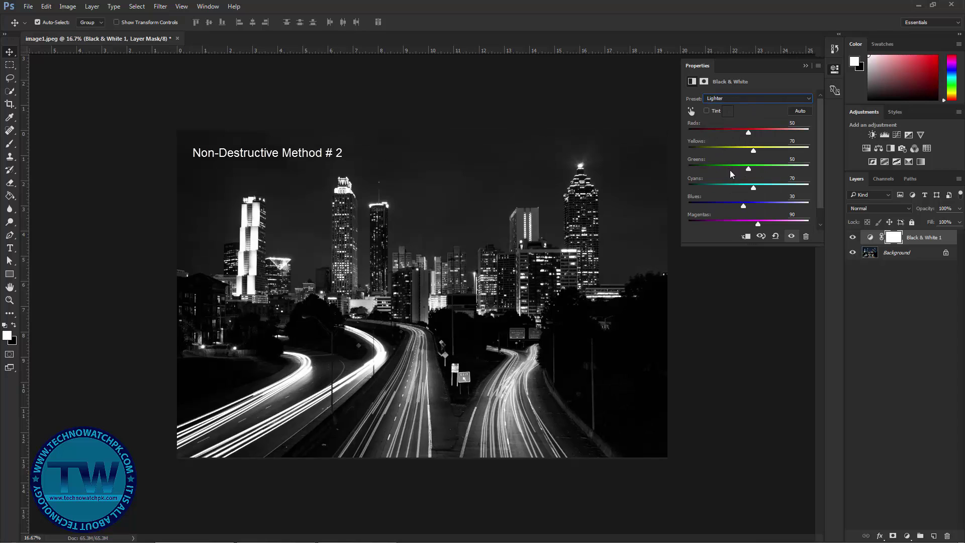
{"action": "left_click", "coordinate": [805, 66]}
{"action": "left_click", "coordinate": [853, 238]}
{"action": "left_click", "coordinate": [852, 238]}
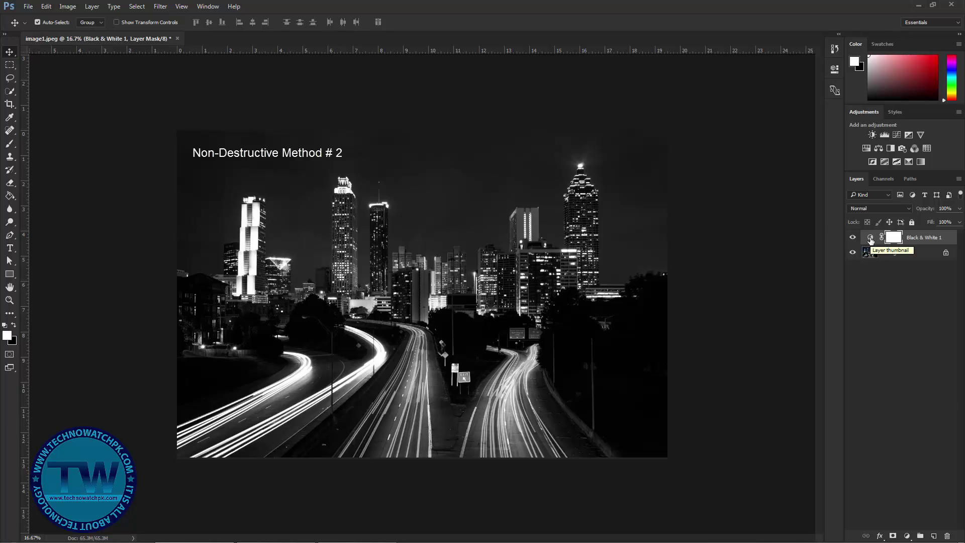
Reopen the Black & White layer's properties, view the mask settings, and delete the adjustment layer.
{"action": "double_click", "coordinate": [870, 239]}
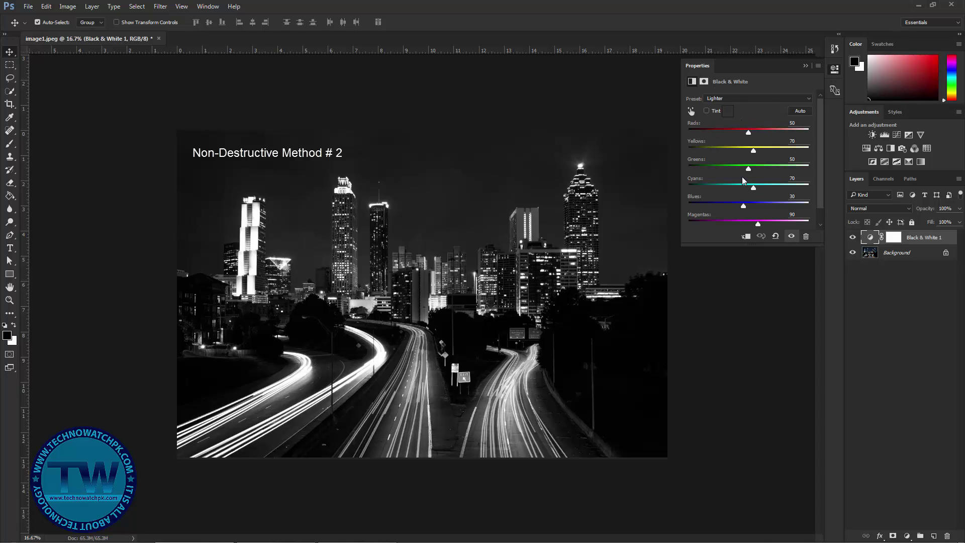
{"action": "left_click", "coordinate": [704, 82]}
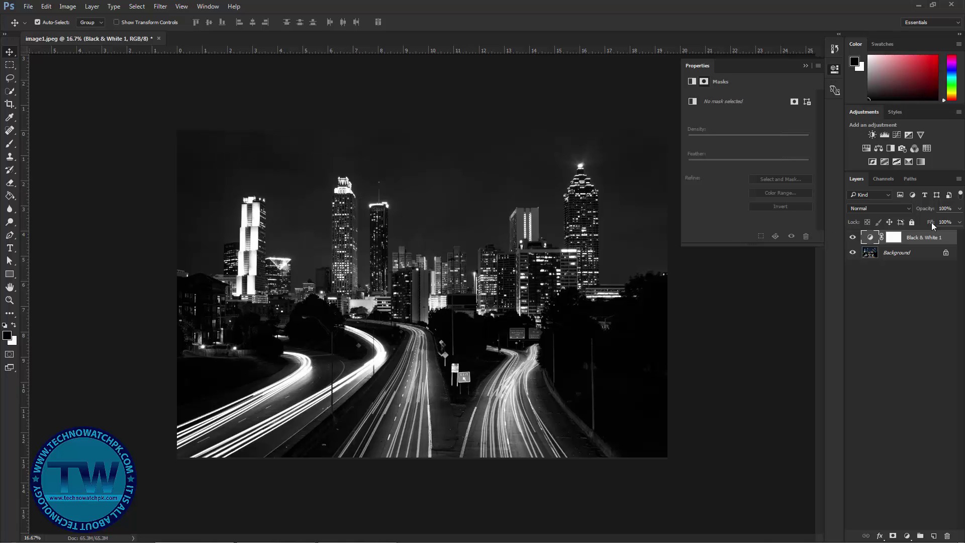
{"action": "left_click", "coordinate": [805, 65]}
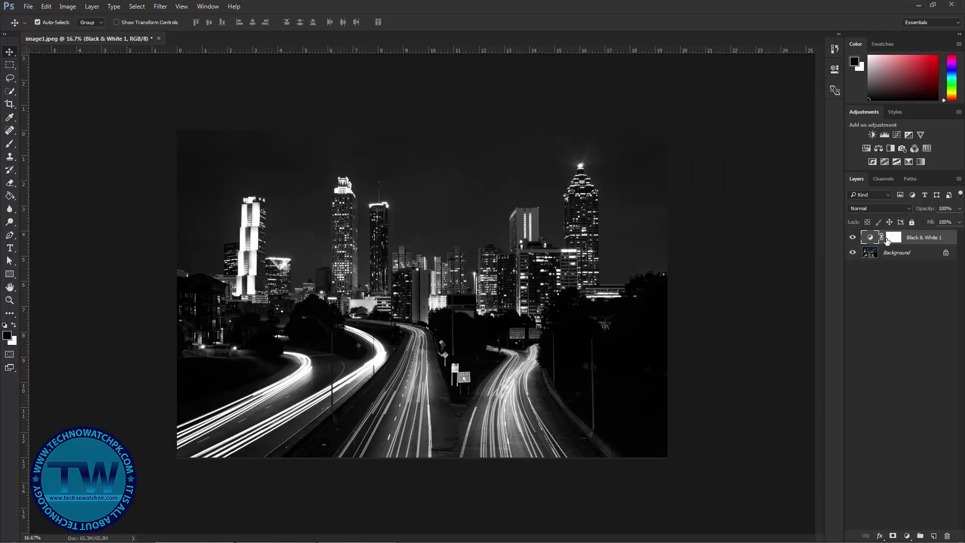
{"action": "key", "text": "Delete"}
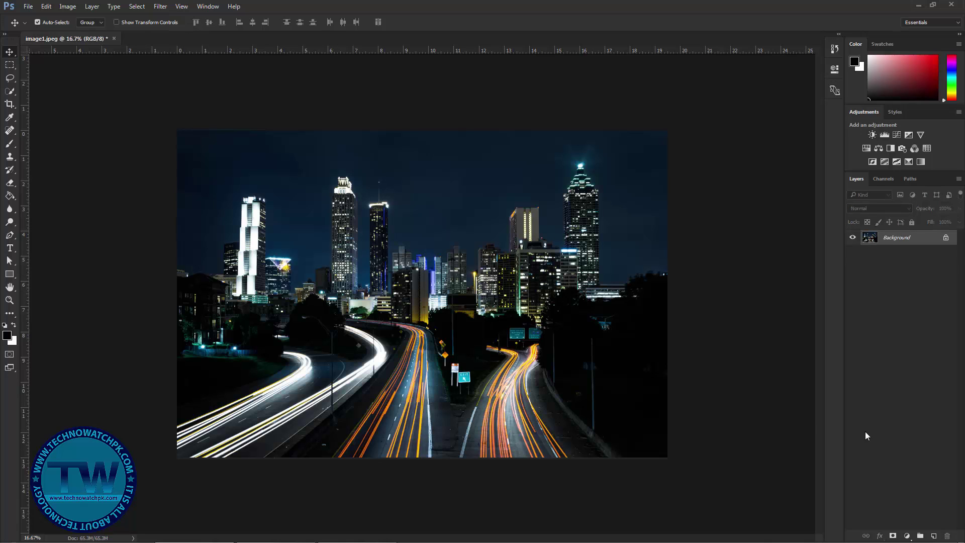
Add a Hue/Saturation adjustment layer above the Background and set its Saturation to -100.
{"action": "left_click", "coordinate": [907, 534]}
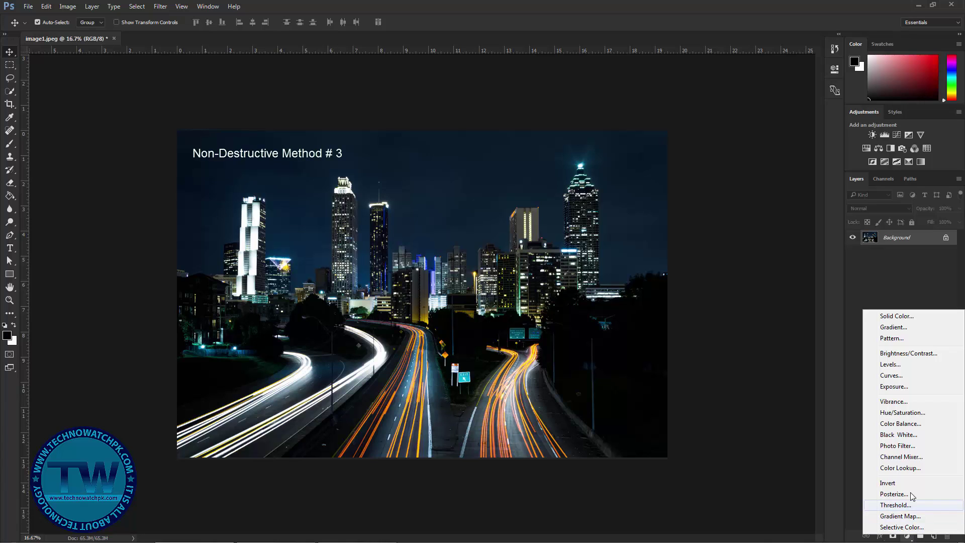
{"action": "left_click", "coordinate": [902, 412]}
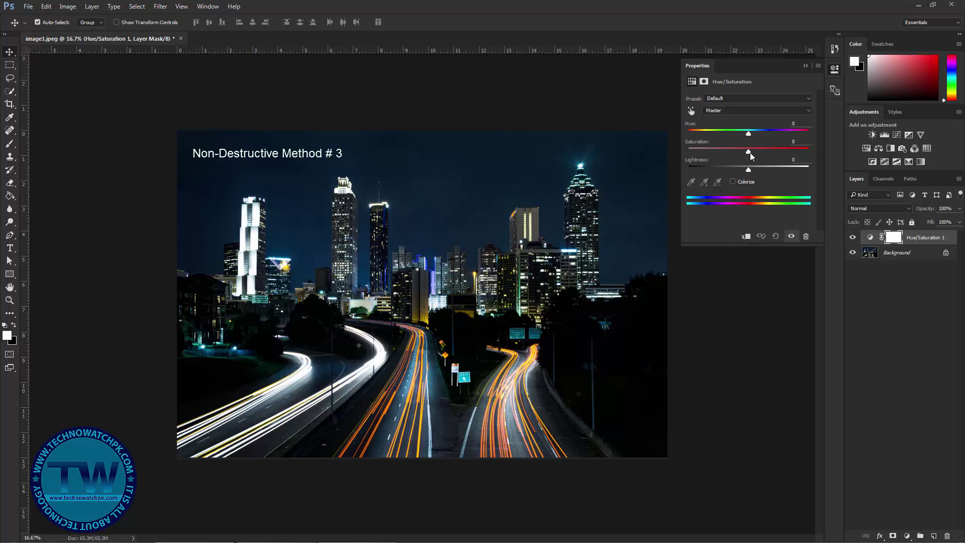
{"action": "left_click_drag", "start_coordinate": [747, 151], "coordinate": [684, 147]}
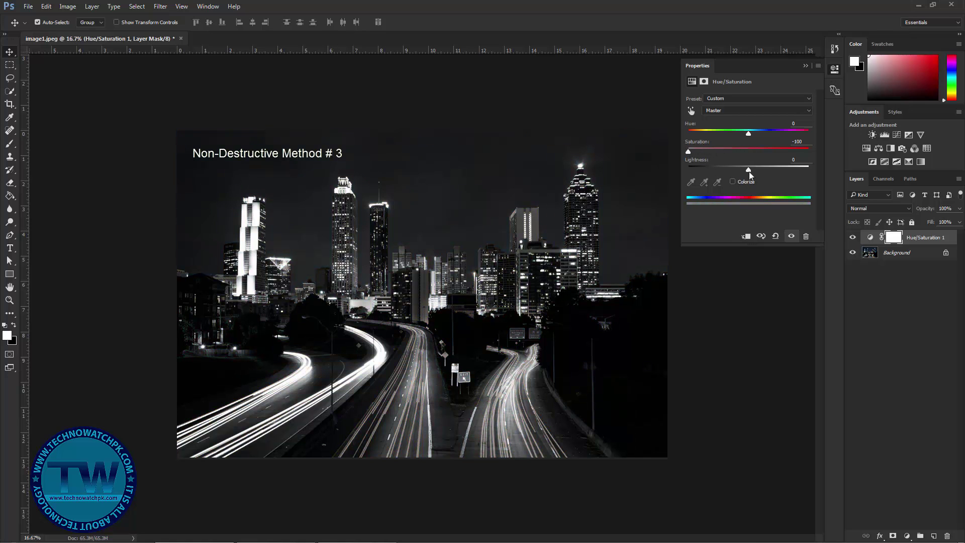
{"action": "left_click", "coordinate": [804, 67]}
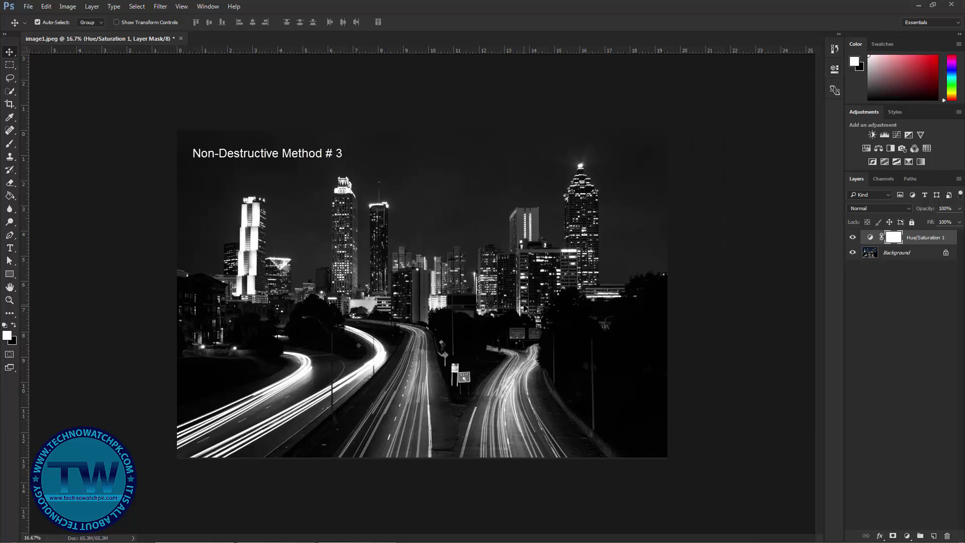
Hide and show the Hue/Saturation layer to compare with the original, review its properties, and delete the layer.
{"action": "left_click", "coordinate": [852, 237]}
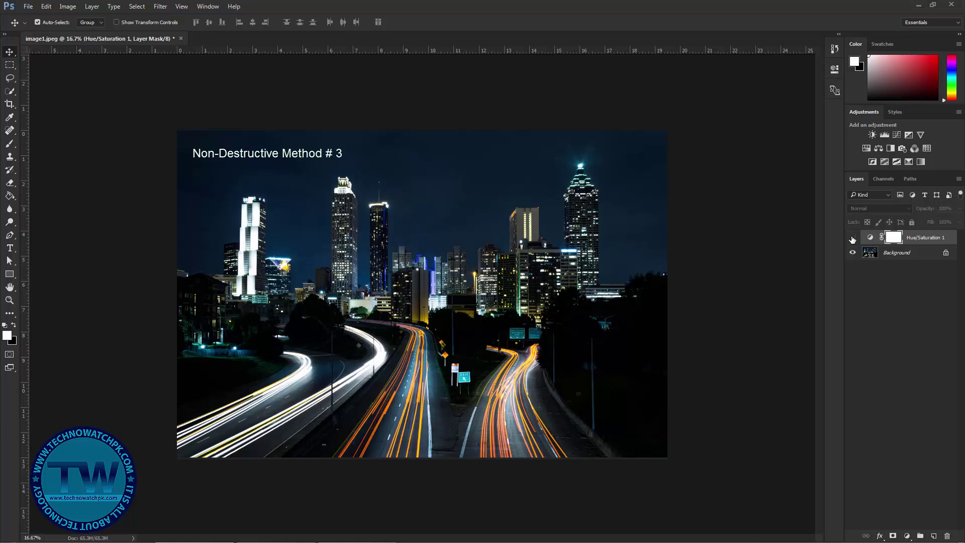
{"action": "left_click", "coordinate": [852, 239]}
{"action": "double_click", "coordinate": [869, 237]}
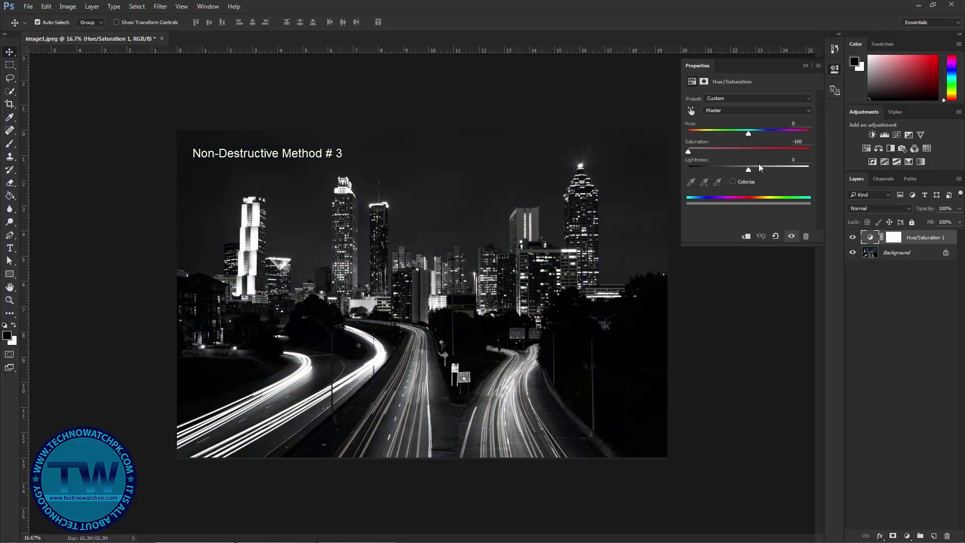
{"action": "left_click", "coordinate": [804, 65]}
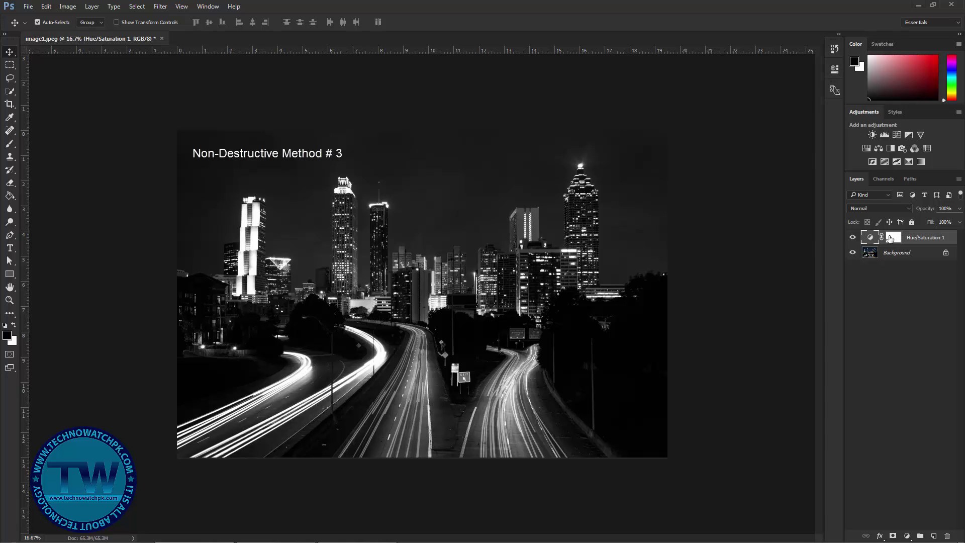
{"action": "key", "text": "Delete"}
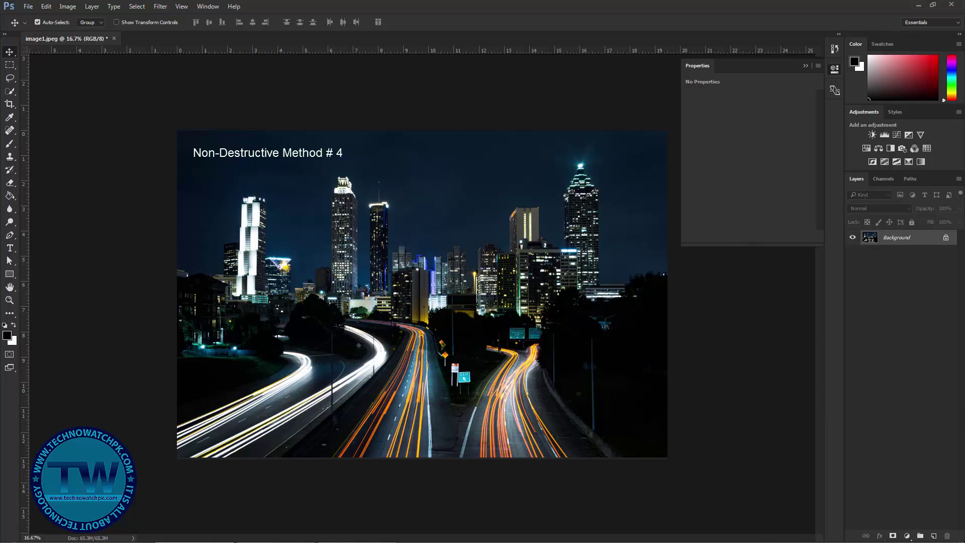
Add a Solid Color fill layer in black (000000) above the Background and set its blend mode to Hue.
{"action": "left_click", "coordinate": [907, 535]}
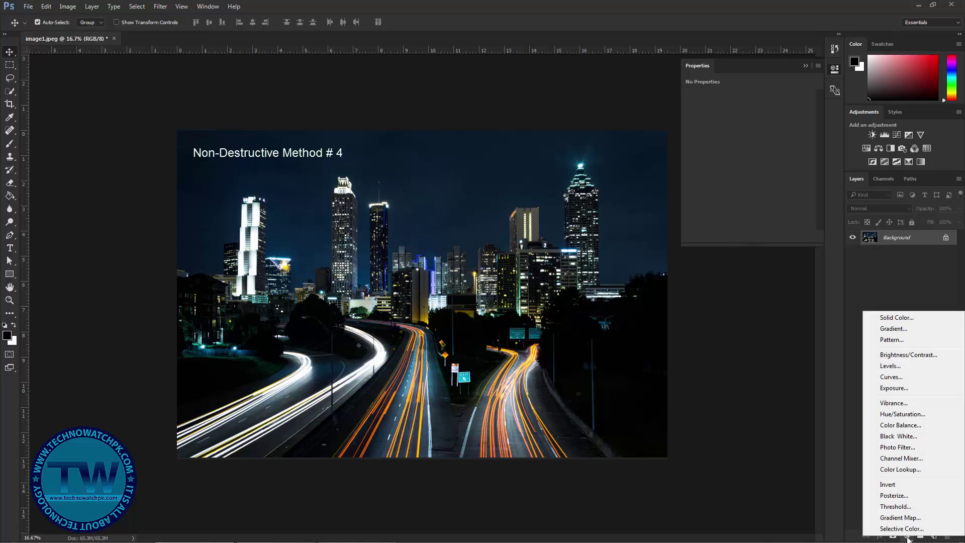
{"action": "left_click", "coordinate": [896, 317]}
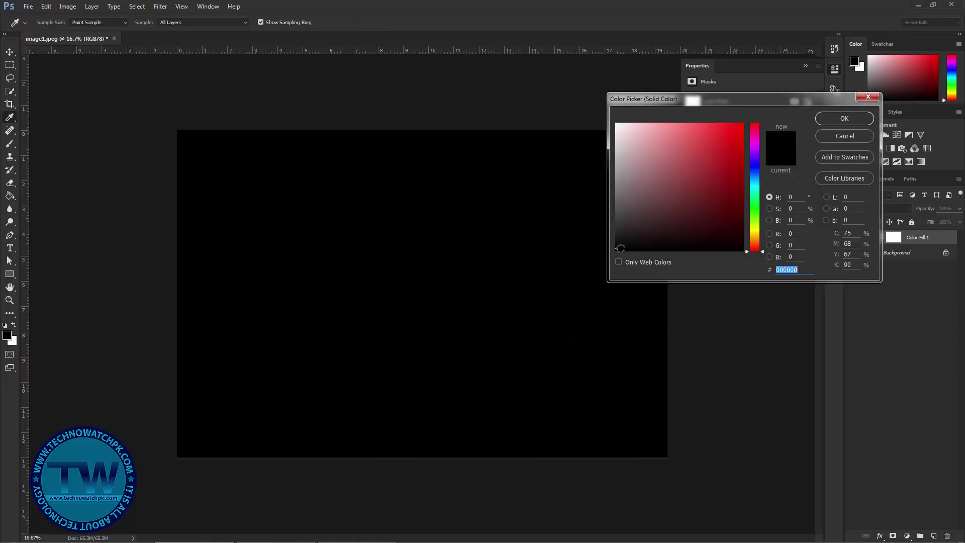
{"action": "left_click", "coordinate": [833, 118]}
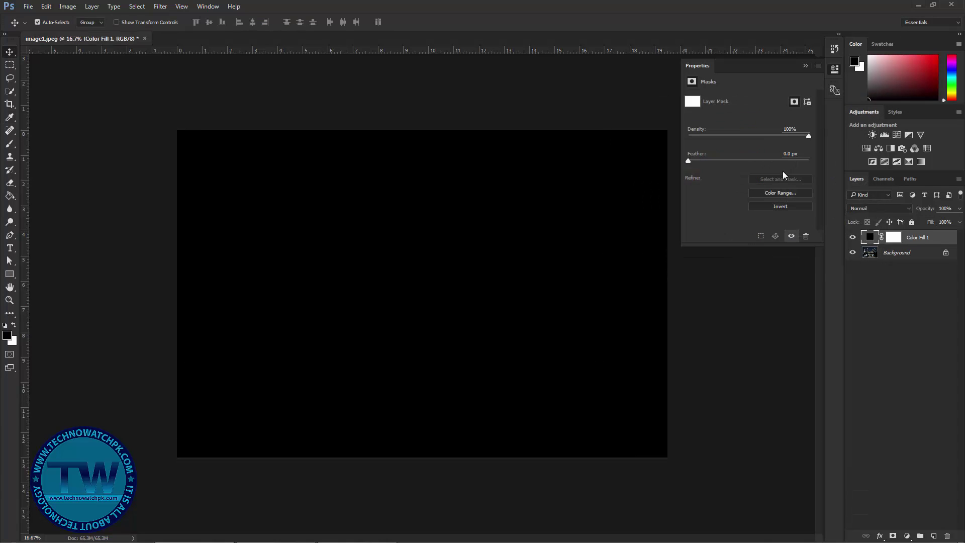
{"action": "left_click", "coordinate": [873, 207]}
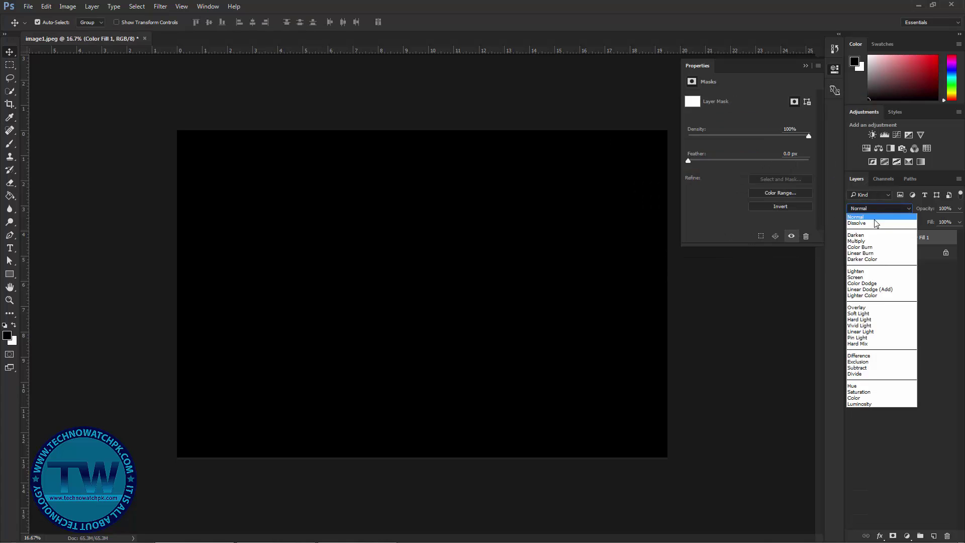
{"action": "left_click", "coordinate": [861, 386]}
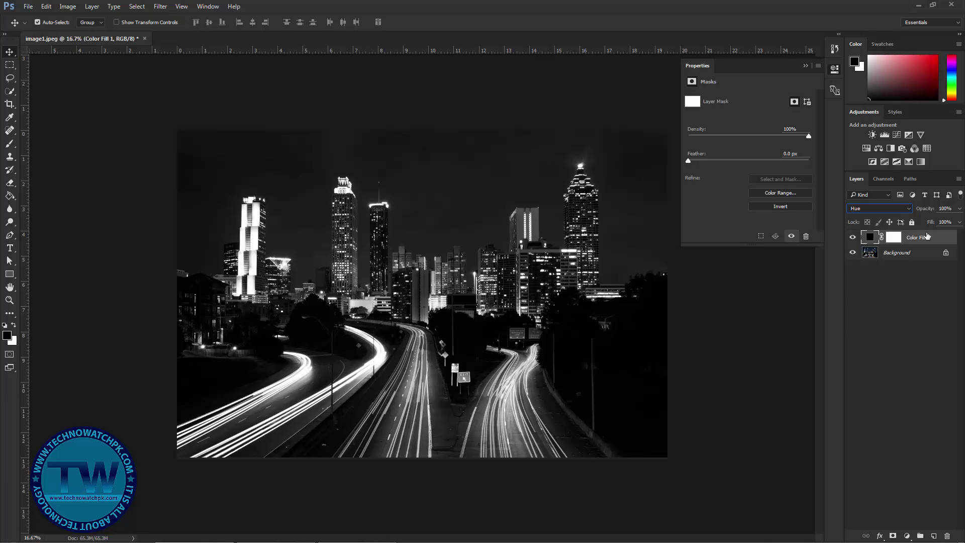
Try tints such as blue and yellow (ada749) as the Solid Color layer's fill, and return it to black (000000).
{"action": "double_click", "coordinate": [869, 239]}
{"action": "mouse_move", "coordinate": [679, 230]}
{"action": "left_mouse_down"}
{"action": "mouse_move", "coordinate": [694, 199]}
{"action": "mouse_move", "coordinate": [692, 146]}
{"action": "mouse_move", "coordinate": [671, 139]}
{"action": "mouse_move", "coordinate": [649, 149]}
{"action": "mouse_move", "coordinate": [713, 182]}
{"action": "mouse_move", "coordinate": [719, 196]}
{"action": "left_mouse_up"}
{"action": "type", "text": "57669c"}
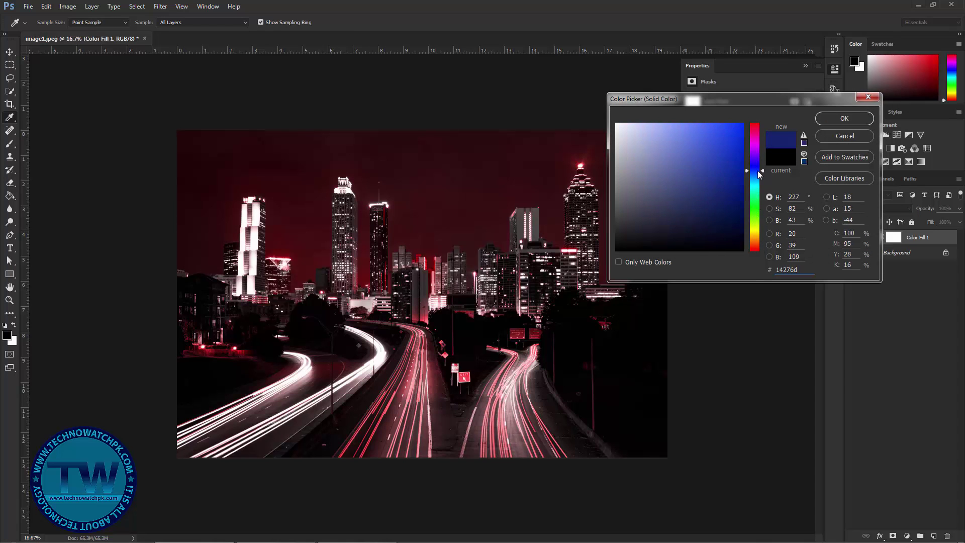
{"action": "mouse_move", "coordinate": [755, 217]}
{"action": "left_mouse_down"}
{"action": "mouse_move", "coordinate": [755, 208]}
{"action": "mouse_move", "coordinate": [755, 231]}
{"action": "left_mouse_up"}
{"action": "mouse_move", "coordinate": [690, 220]}
{"action": "left_mouse_down"}
{"action": "mouse_move", "coordinate": [673, 209]}
{"action": "mouse_move", "coordinate": [665, 224]}
{"action": "mouse_move", "coordinate": [643, 164]}
{"action": "mouse_move", "coordinate": [668, 133]}
{"action": "mouse_move", "coordinate": [688, 164]}
{"action": "left_mouse_up"}
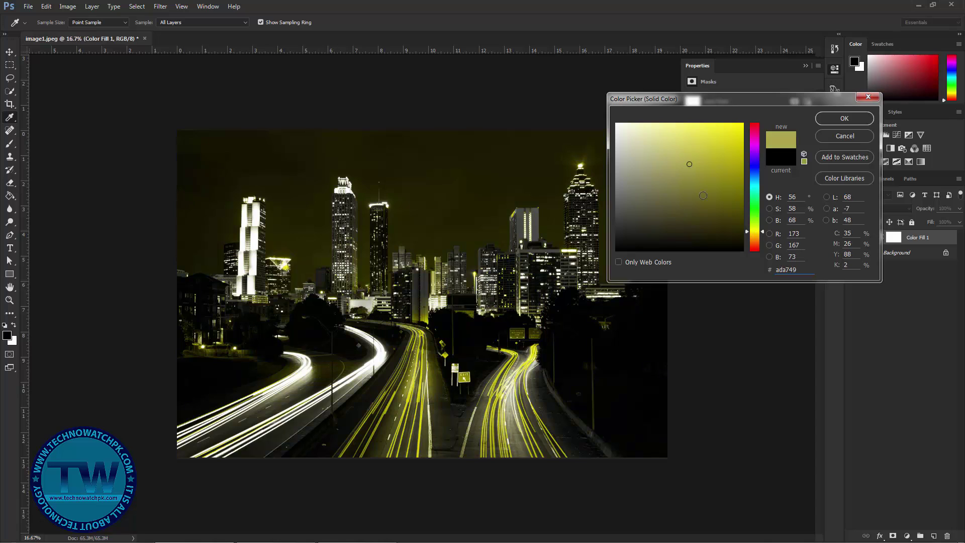
{"action": "mouse_move", "coordinate": [690, 165]}
{"action": "left_mouse_down"}
{"action": "mouse_move", "coordinate": [705, 205]}
{"action": "mouse_move", "coordinate": [615, 250]}
{"action": "left_mouse_up"}
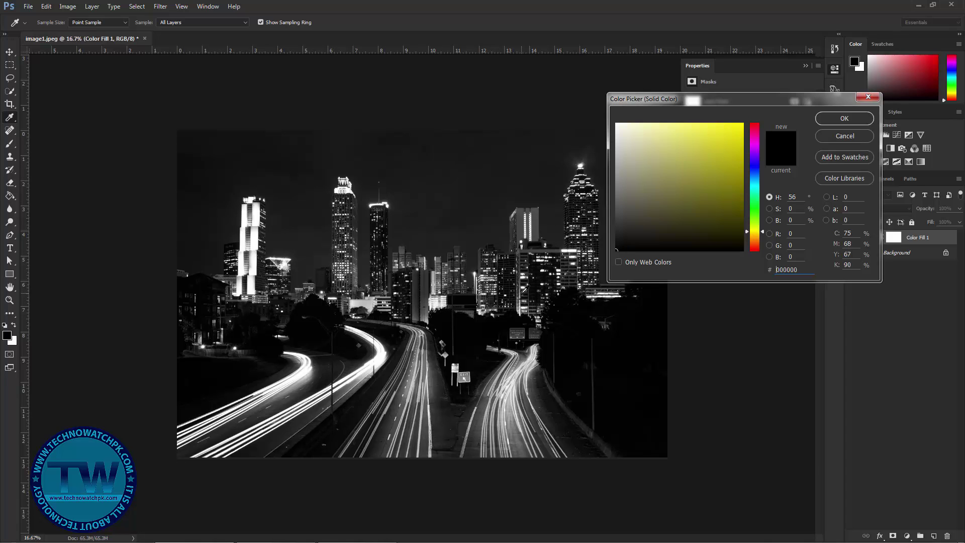
{"action": "left_click", "coordinate": [844, 119]}
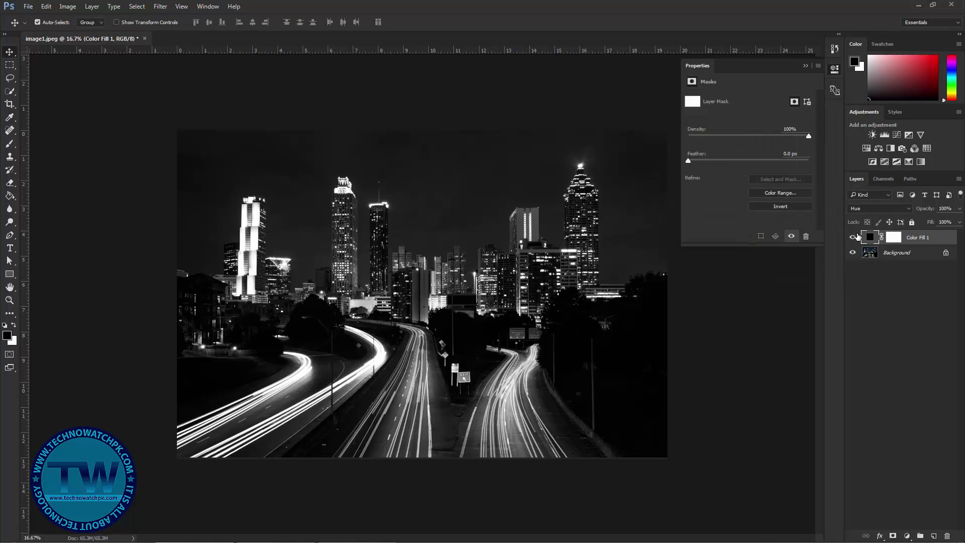